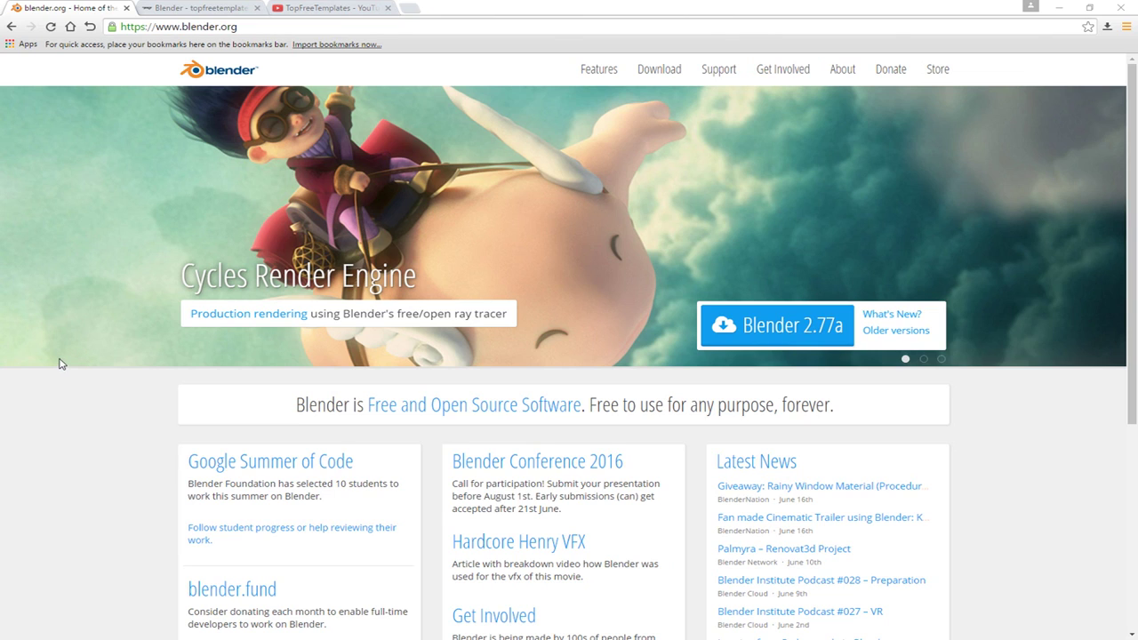
Step: Browse the free intro templates on the TopFreeTemplates Blender page, then go to its YouTube videos
key("ctrl+Tab")
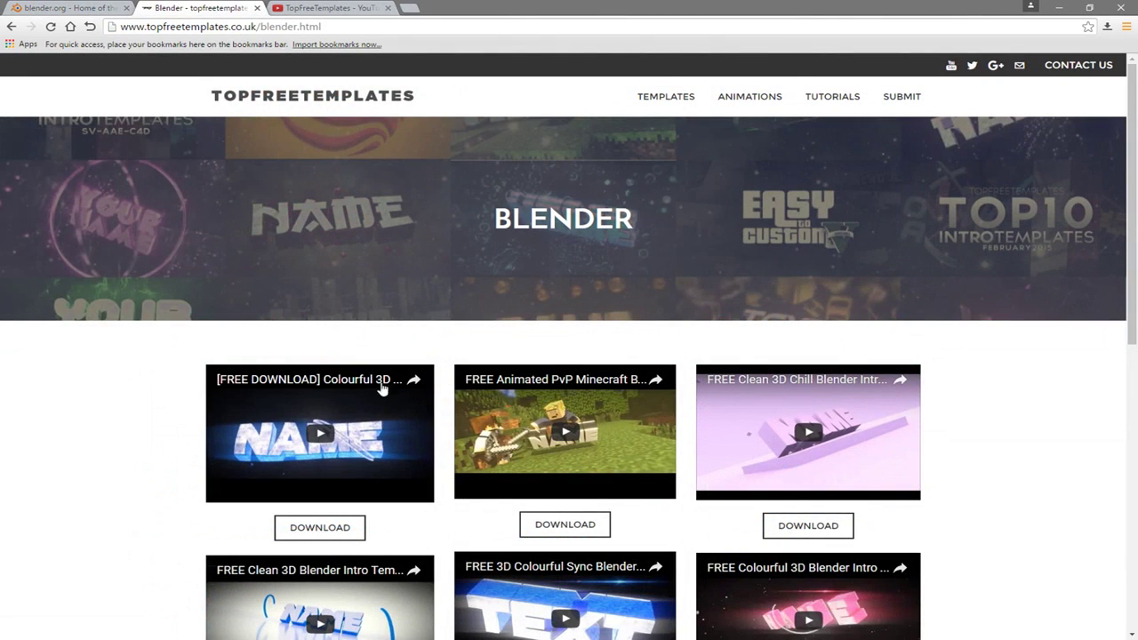
scroll(136, 394, "down", 4)
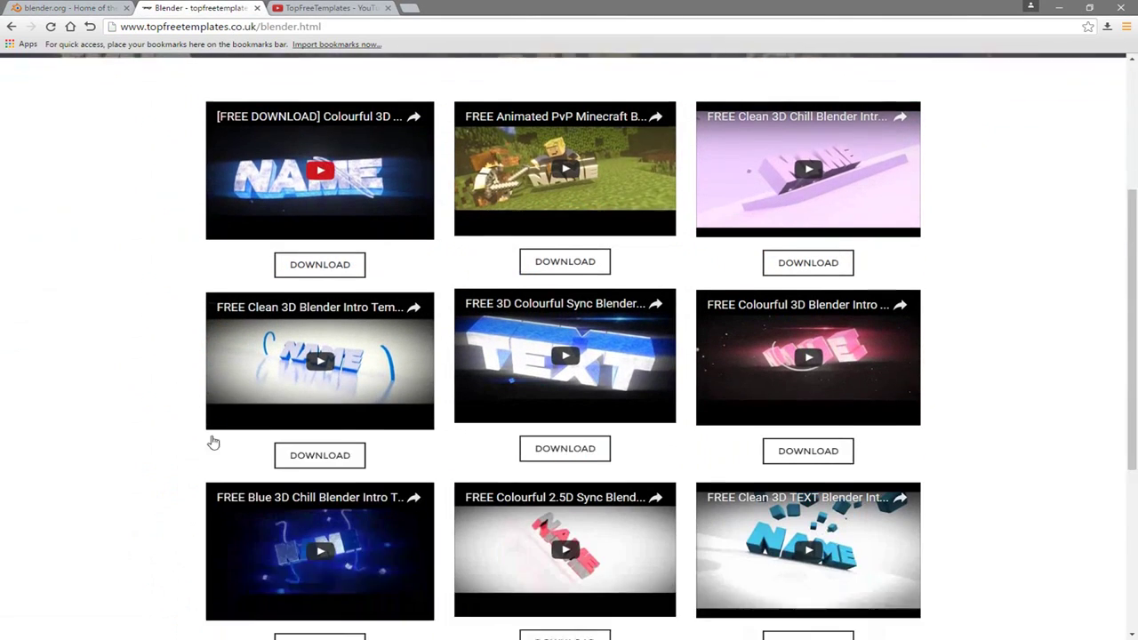
left_click(326, 9)
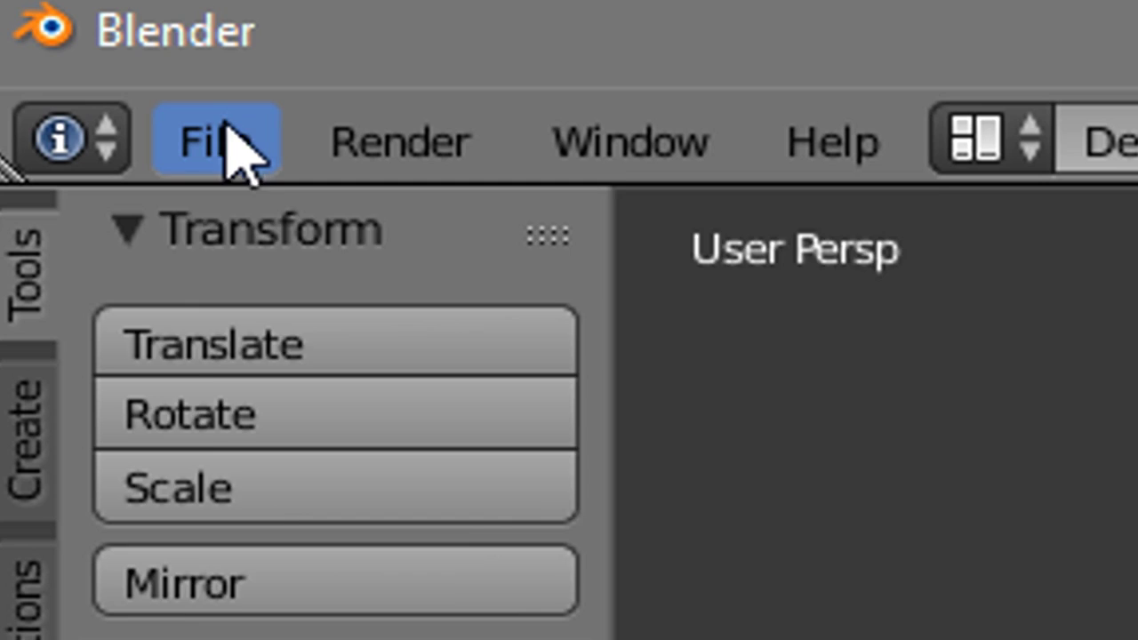
Step: Open Intro -38- Template.blend from the Desktop > Blender Intros folder
left_click(46, 28)
left_click(77, 56)
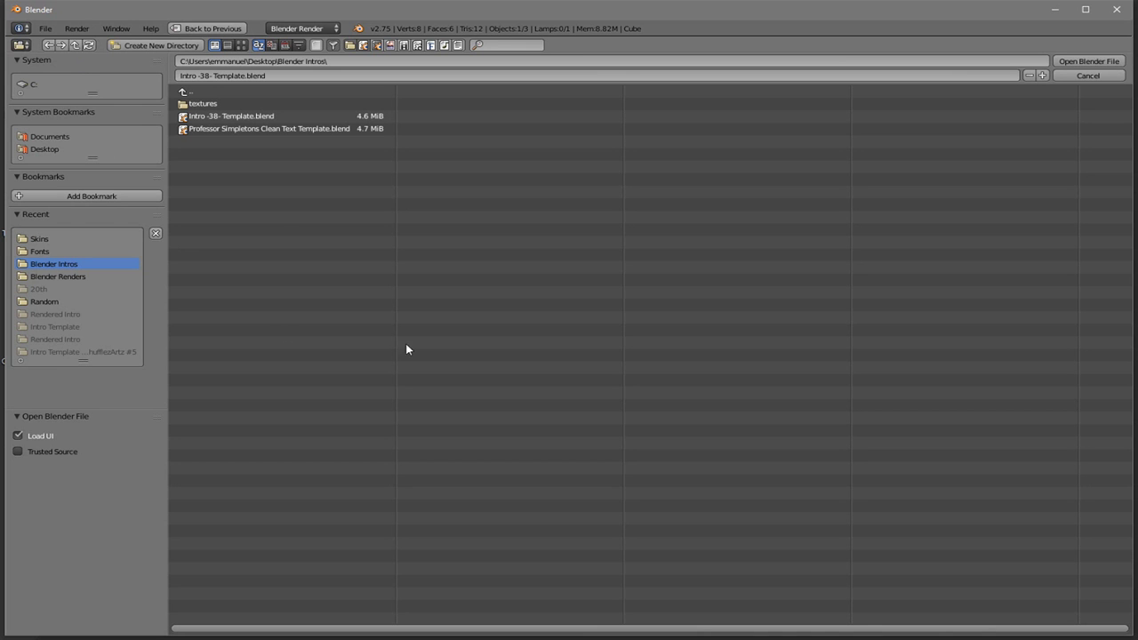
left_click(45, 149)
left_click(218, 104)
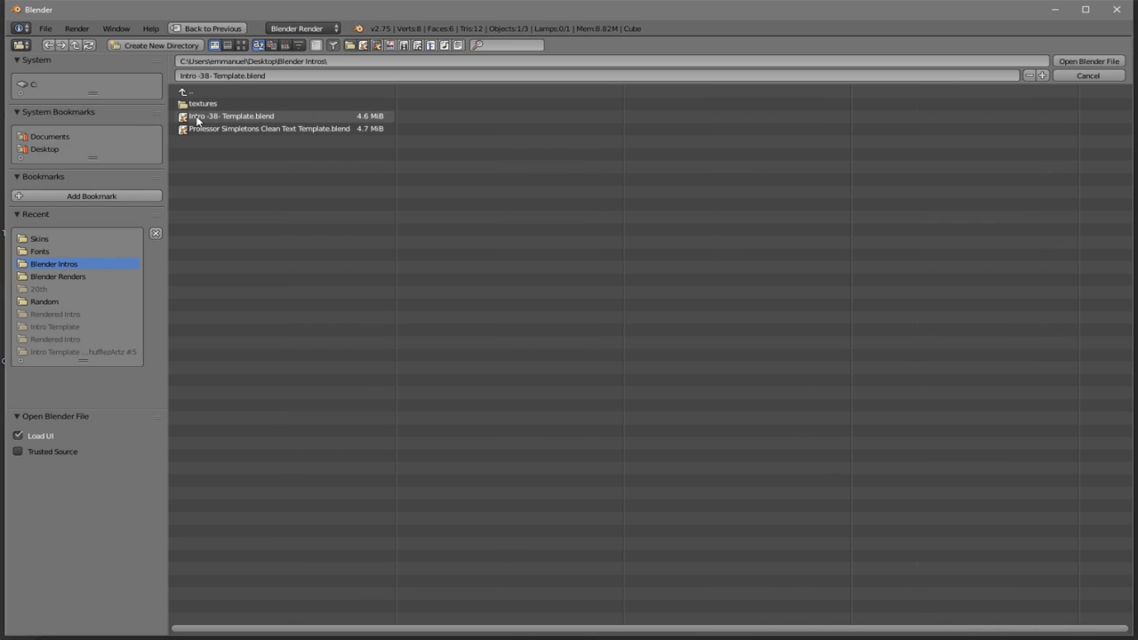
left_click(234, 116)
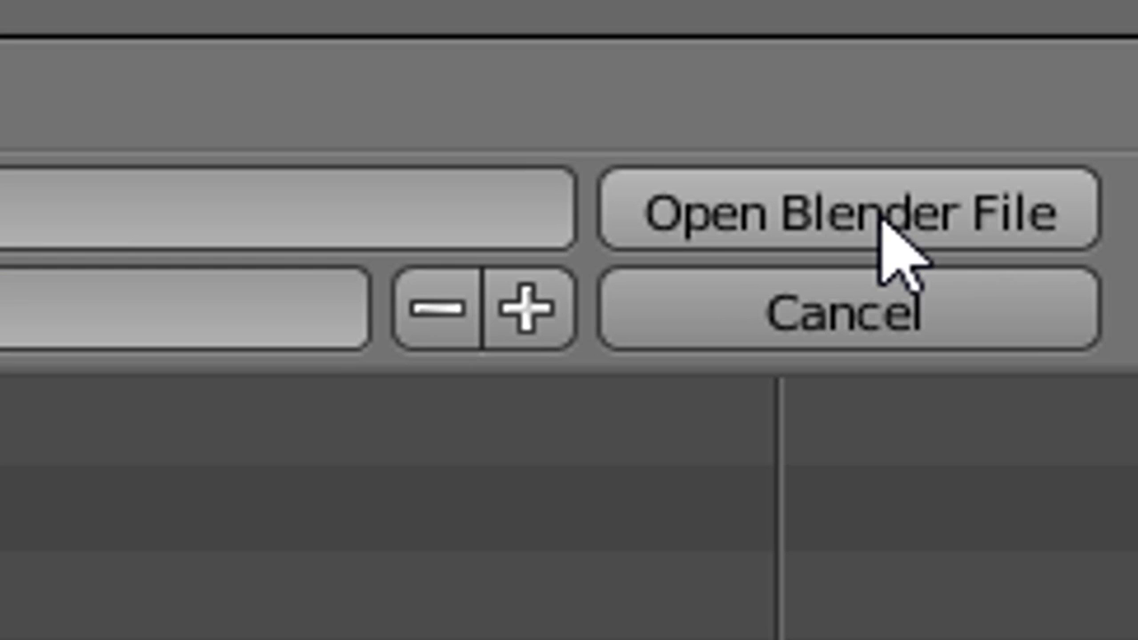
left_click(1095, 64)
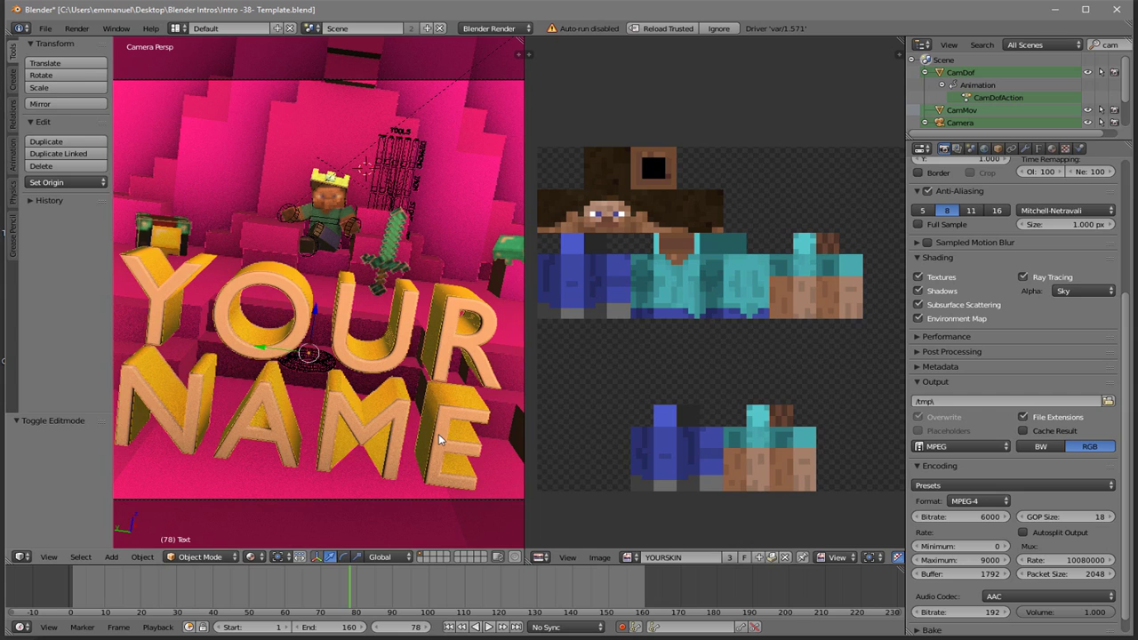
Step: Replace the main text object's letters with 'TUT' in Edit Mode
key("Tab")
key("BackSpace")
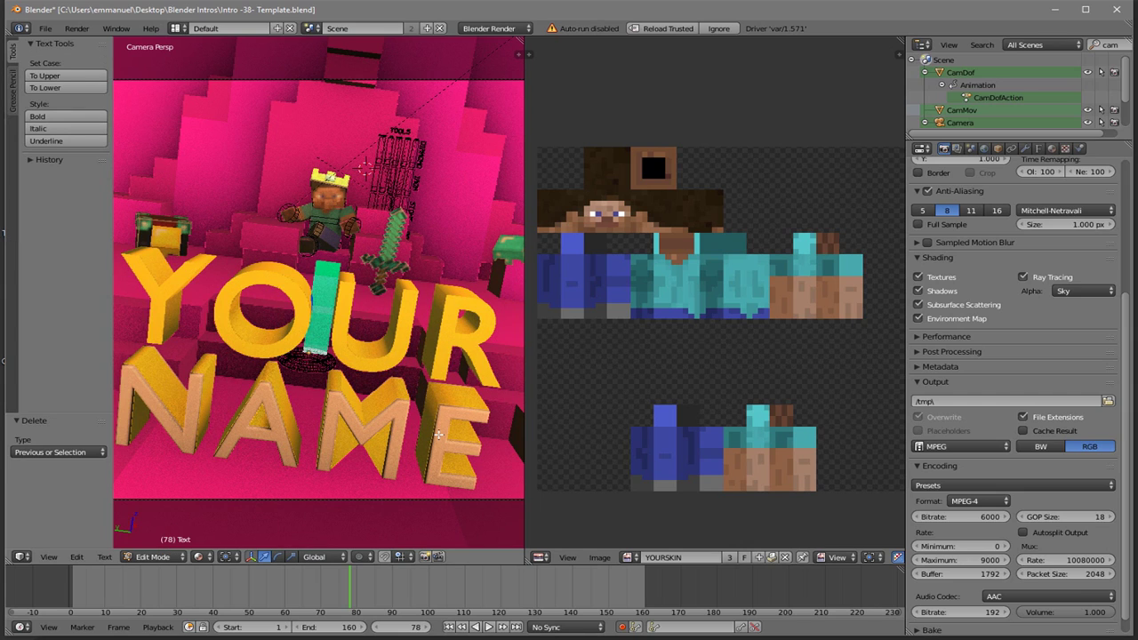
type("TUT")
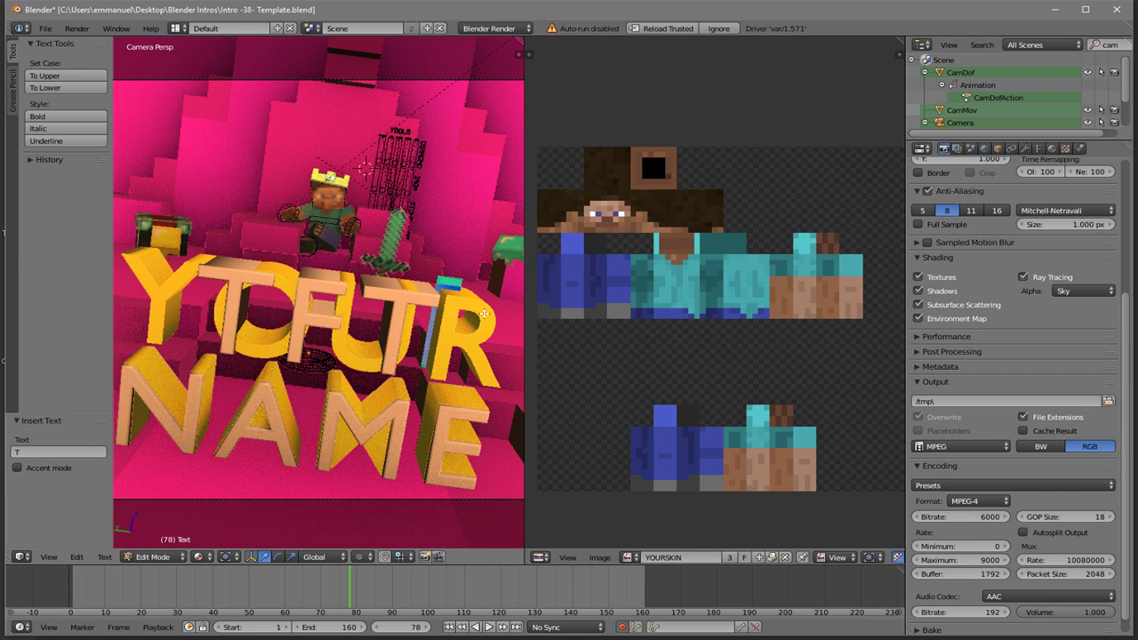
key("Tab")
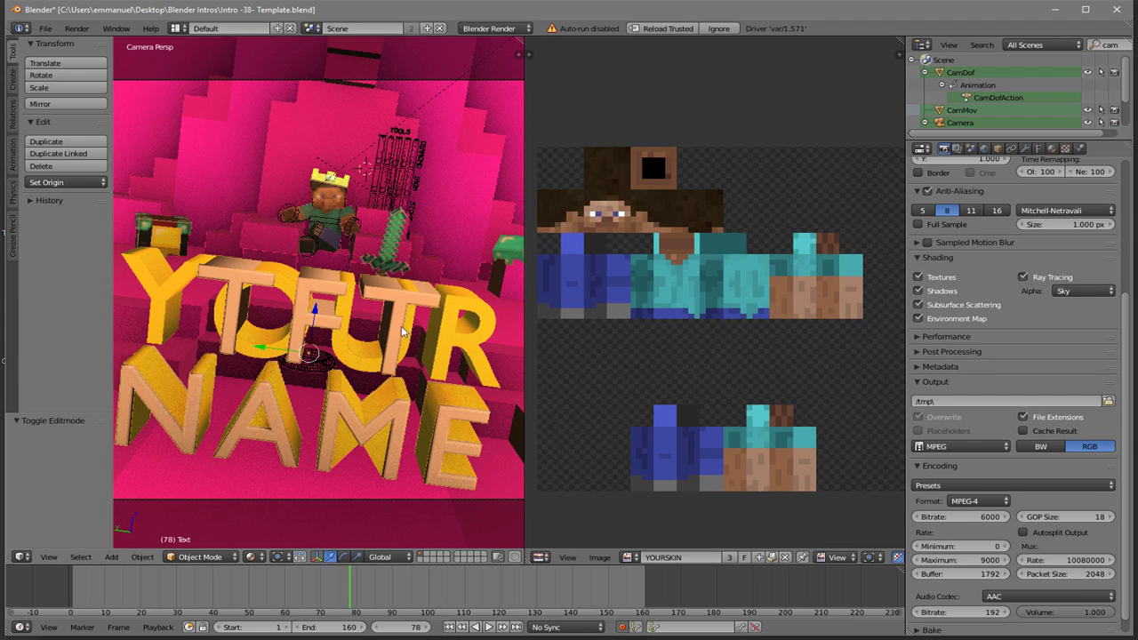
Step: Change the separate yellow letter object from Y to 'T', then select the NAME text
right_click(450, 344)
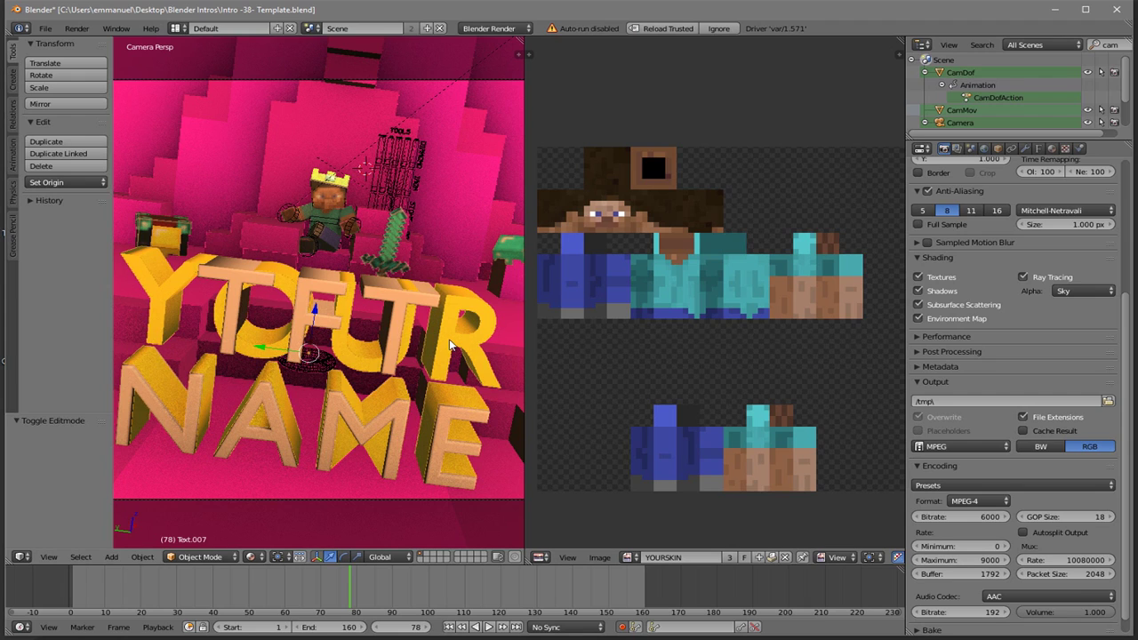
key("Tab")
key("BackSpace")
key("BackSpace")
key("BackSpace")
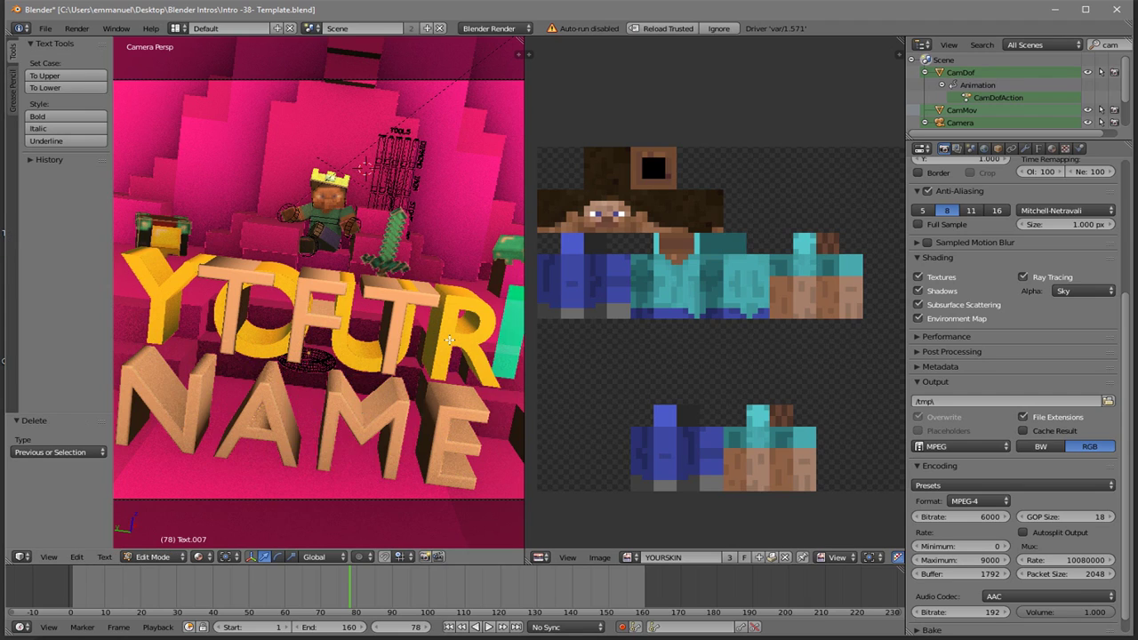
key("BackSpace")
type("T")
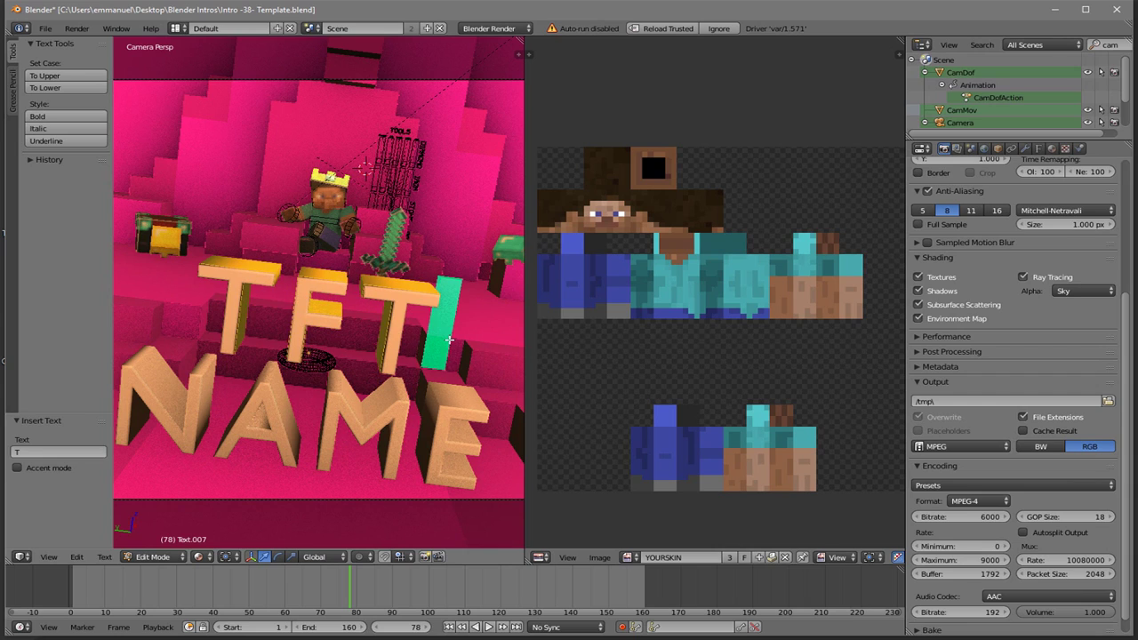
key("Tab")
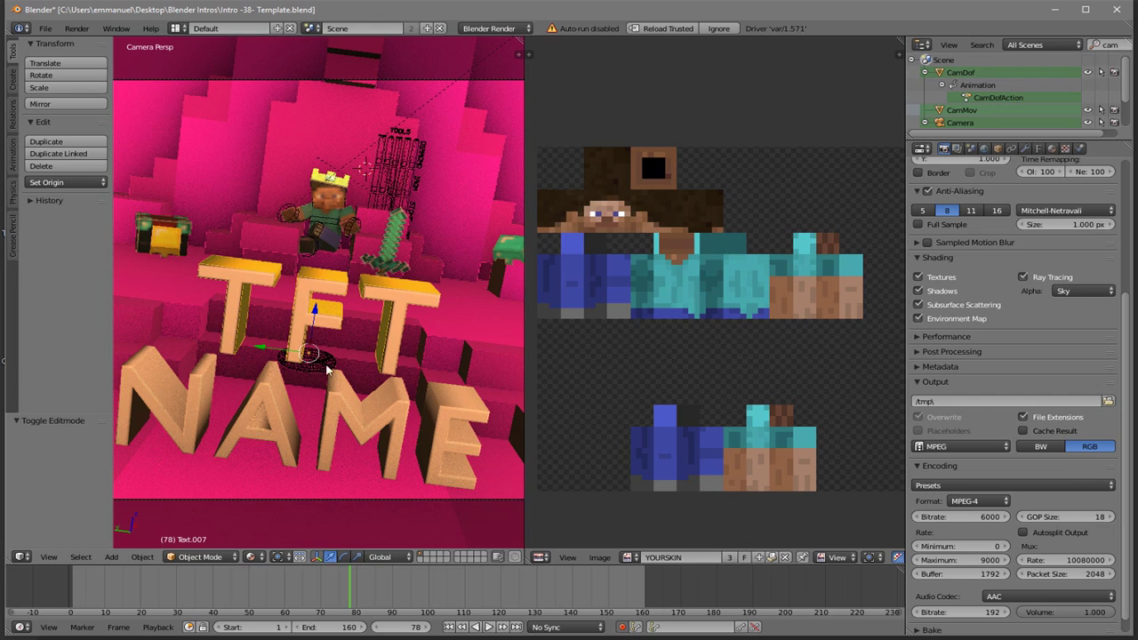
right_click(350, 407)
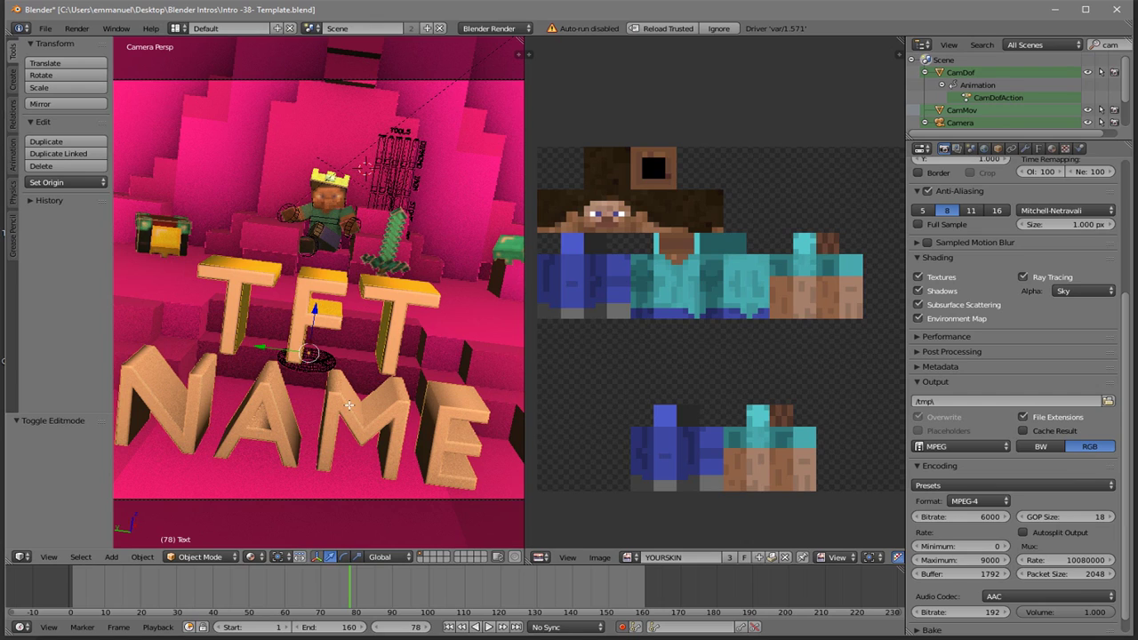
Step: Erase every letter of NAME in its text object, leaving only TFT
key("Tab")
key("Up")
key("Down")
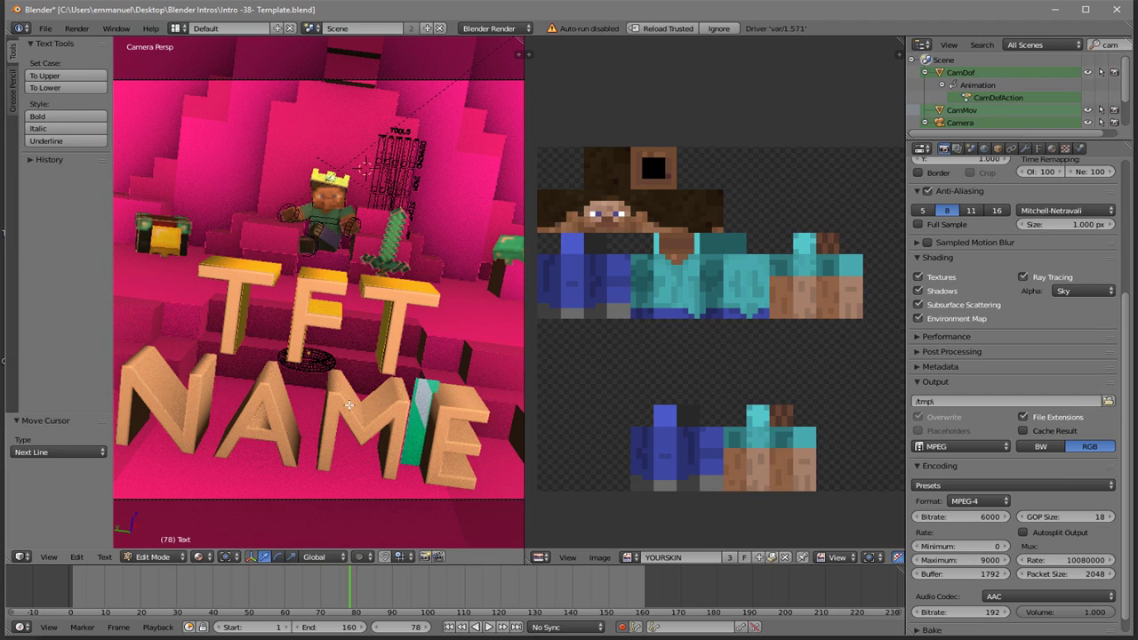
key("Right")
key("BackSpace")
key("BackSpace")
key("BackSpace")
key("BackSpace")
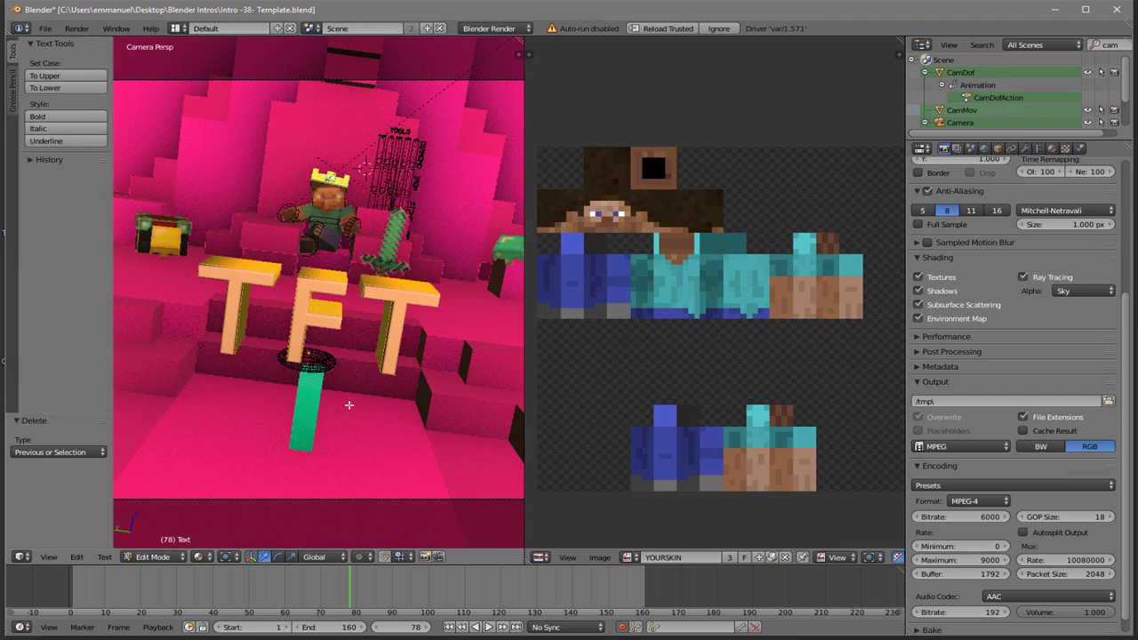
key("Tab")
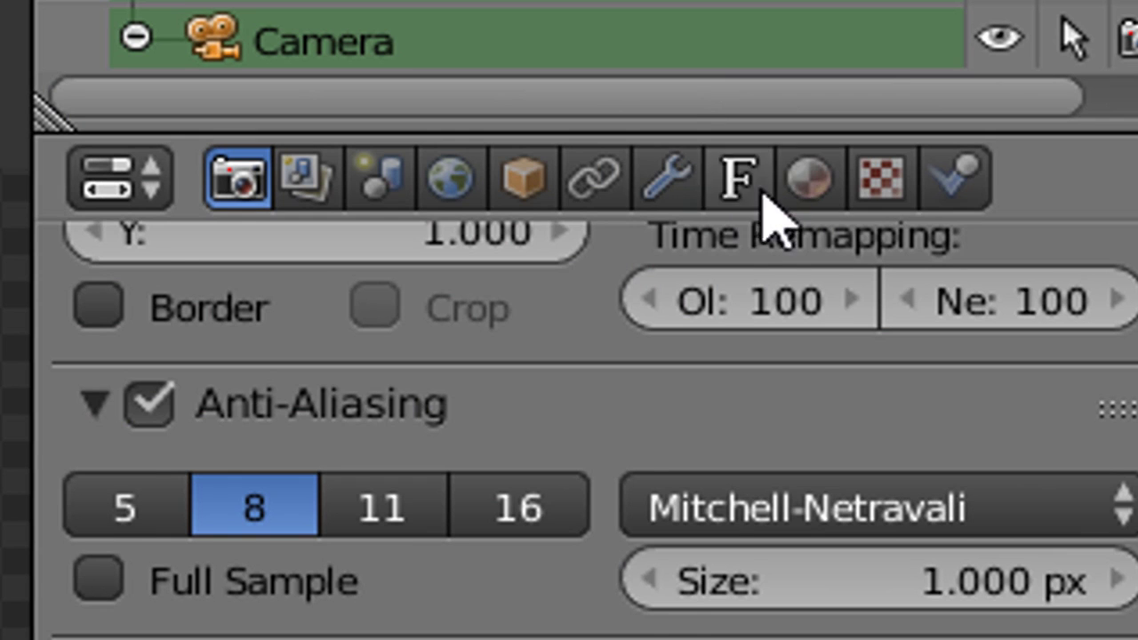
Step: Set the TFT text's Regular font to PRIMETIME from C:\Windows\Fonts
left_click(1042, 149)
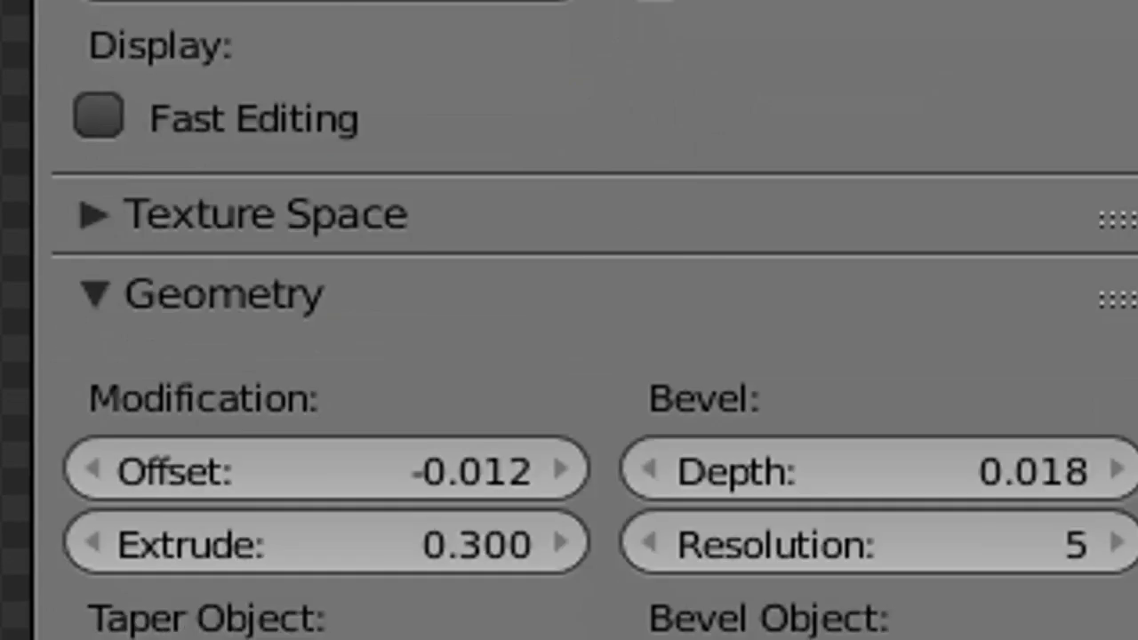
scroll(1010, 162, "down", 4)
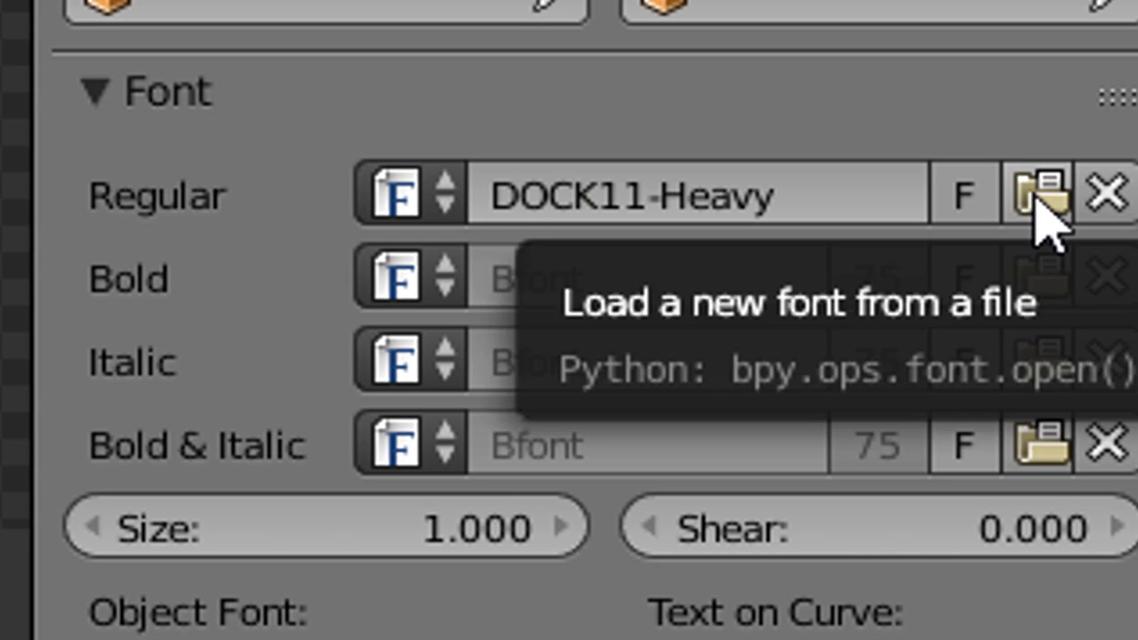
left_click(1095, 431)
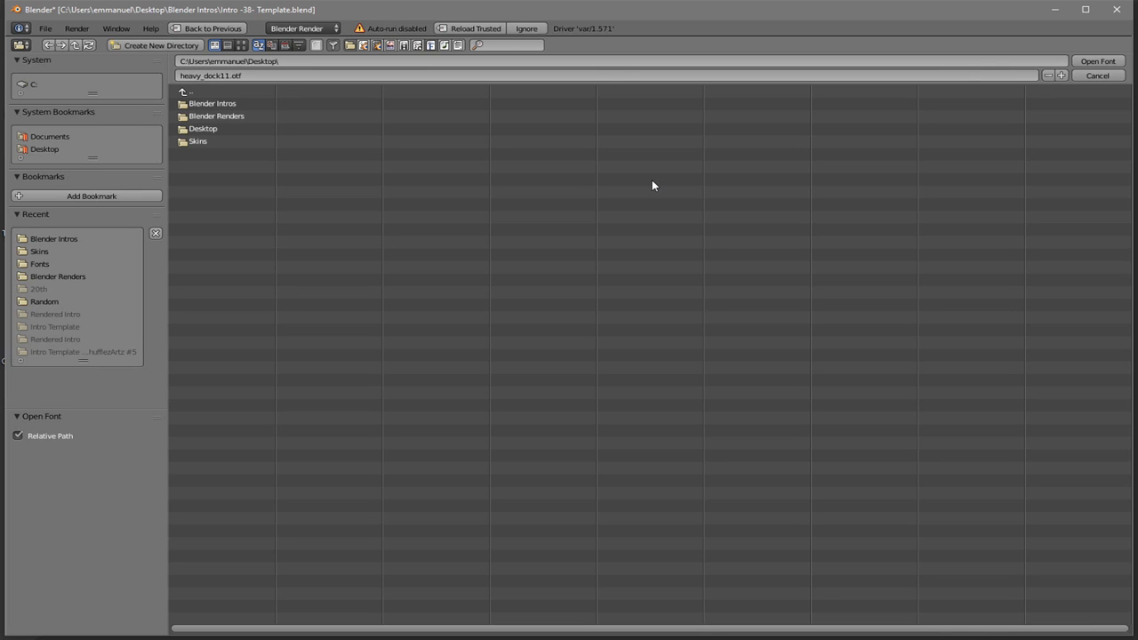
left_click(61, 84)
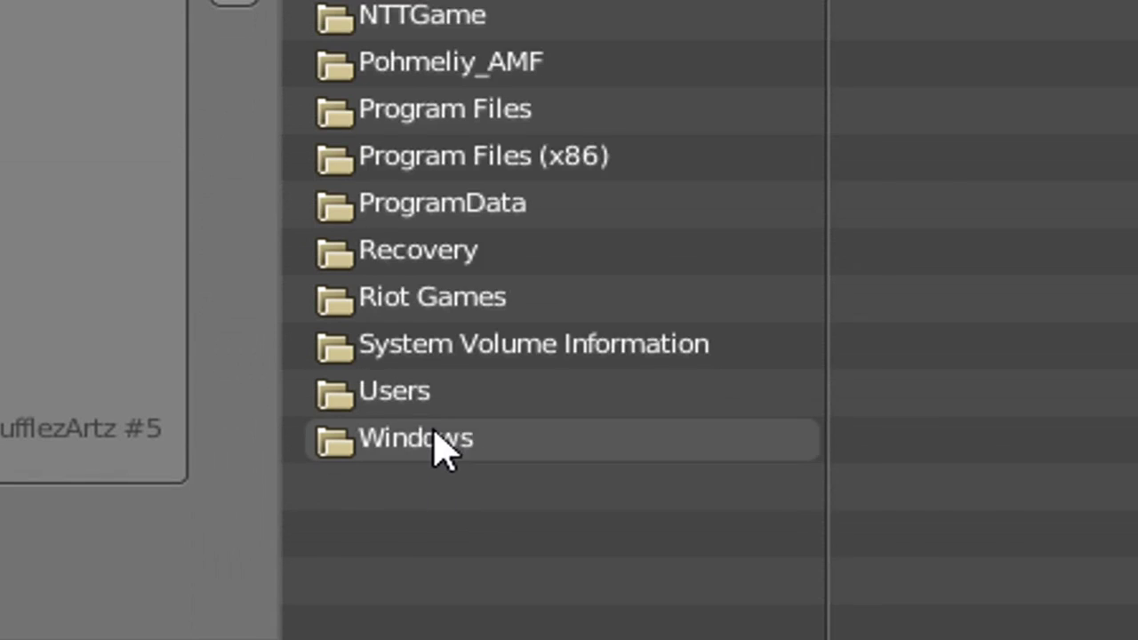
left_click(436, 437)
left_click(437, 442)
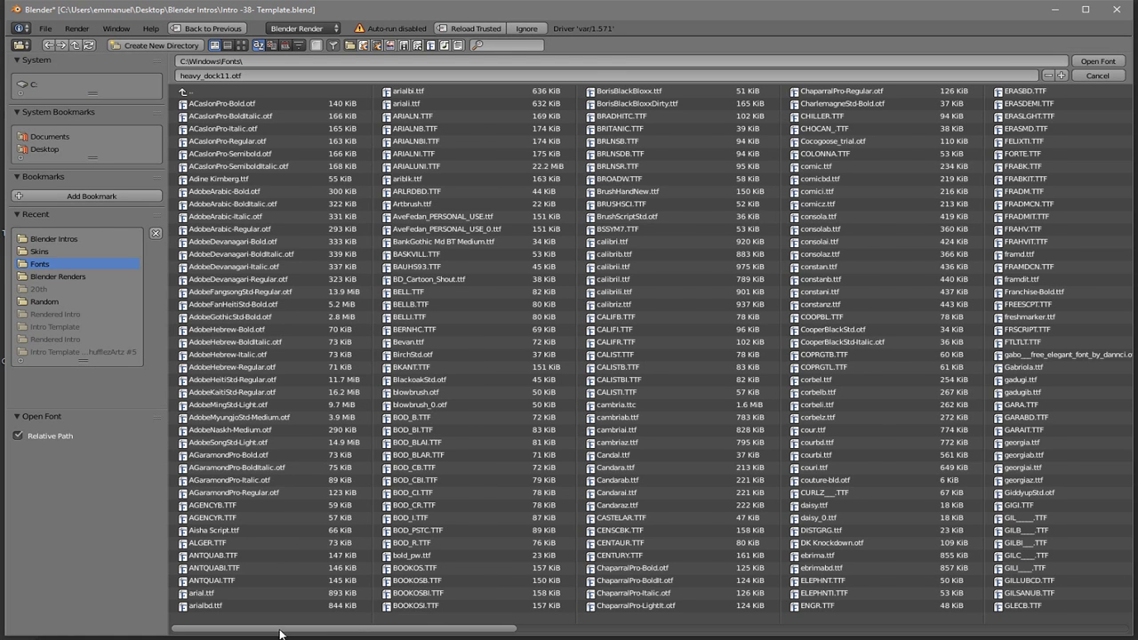
left_click_drag(278, 632, 836, 632)
left_click(490, 505)
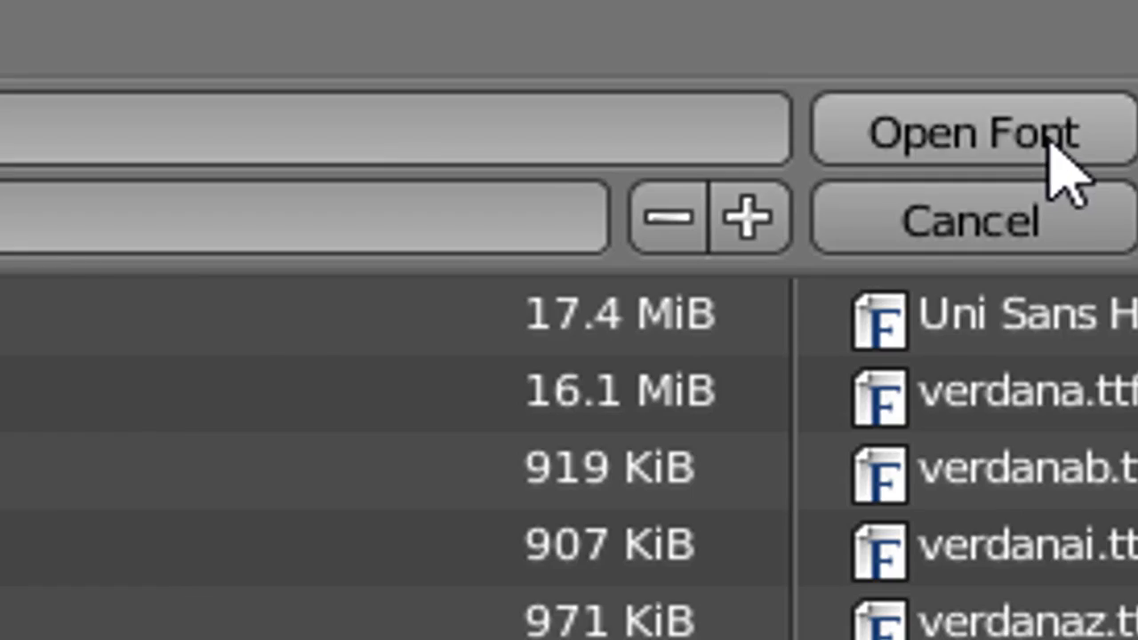
left_click(1114, 62)
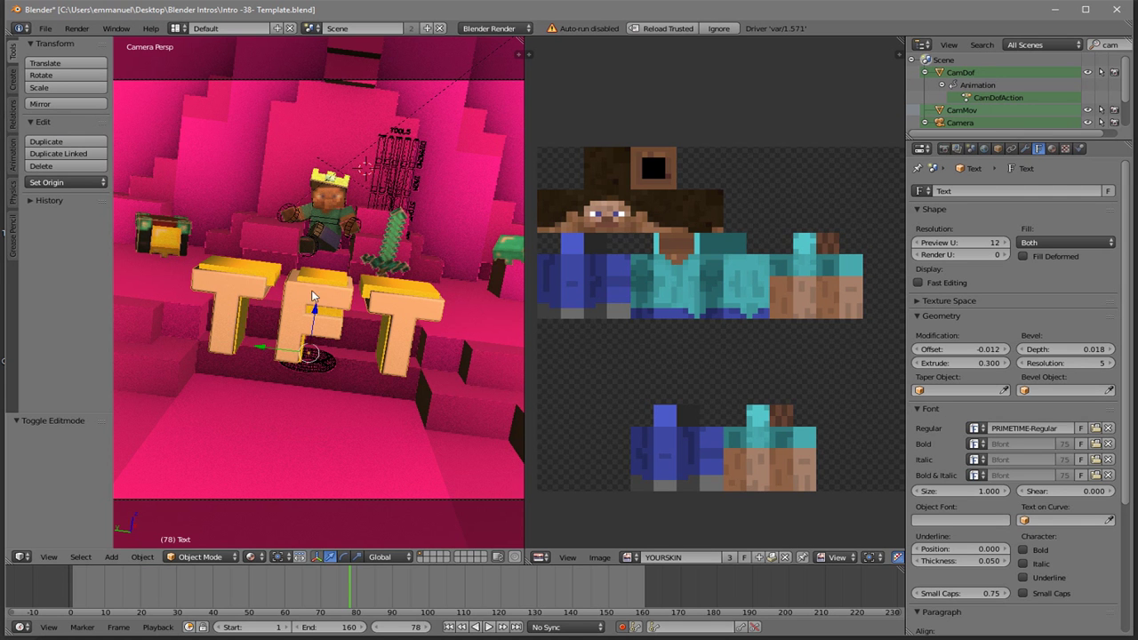
Step: Load PRIMETIME from C:\Windows\Fonts as the right-hand T letter's Regular font
right_click(412, 286)
left_click(1096, 428)
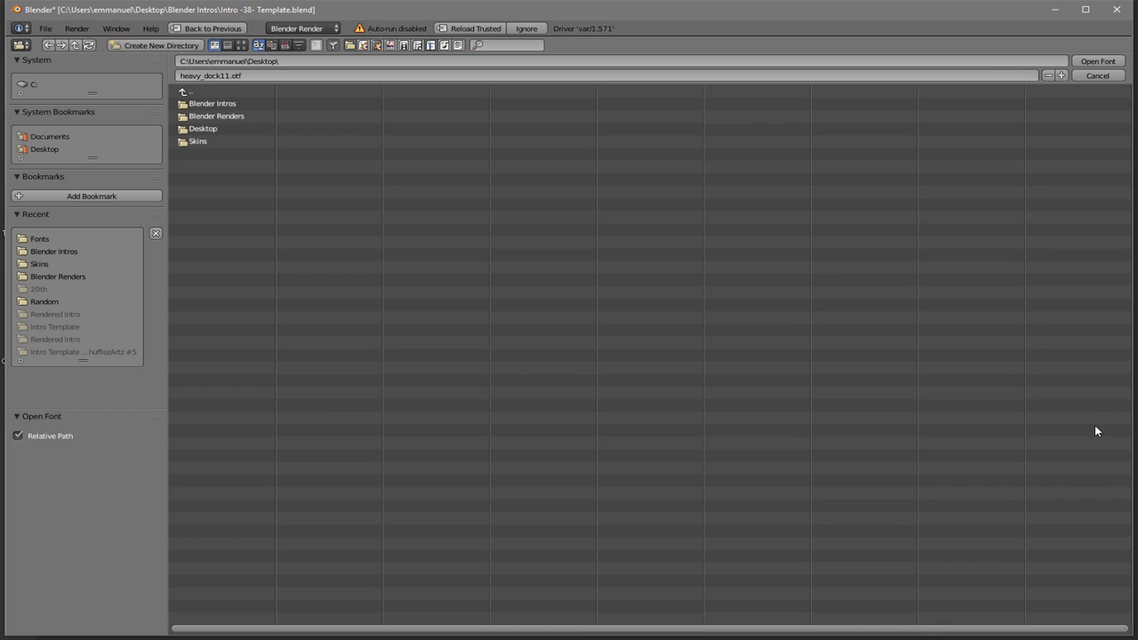
left_click(18, 85)
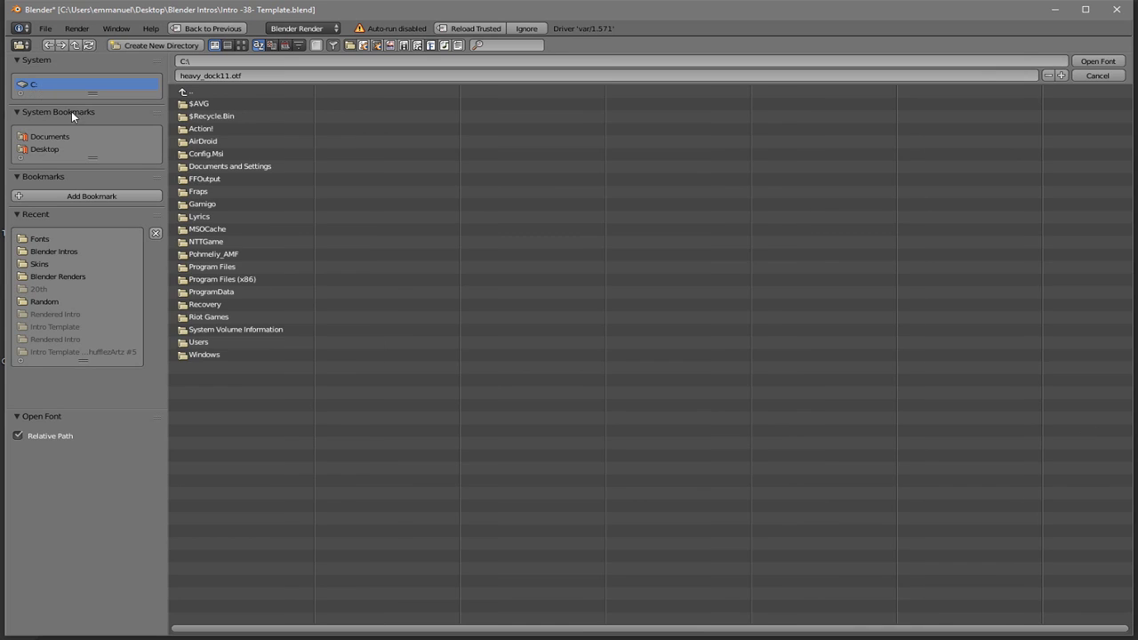
left_click(218, 355)
left_click(217, 356)
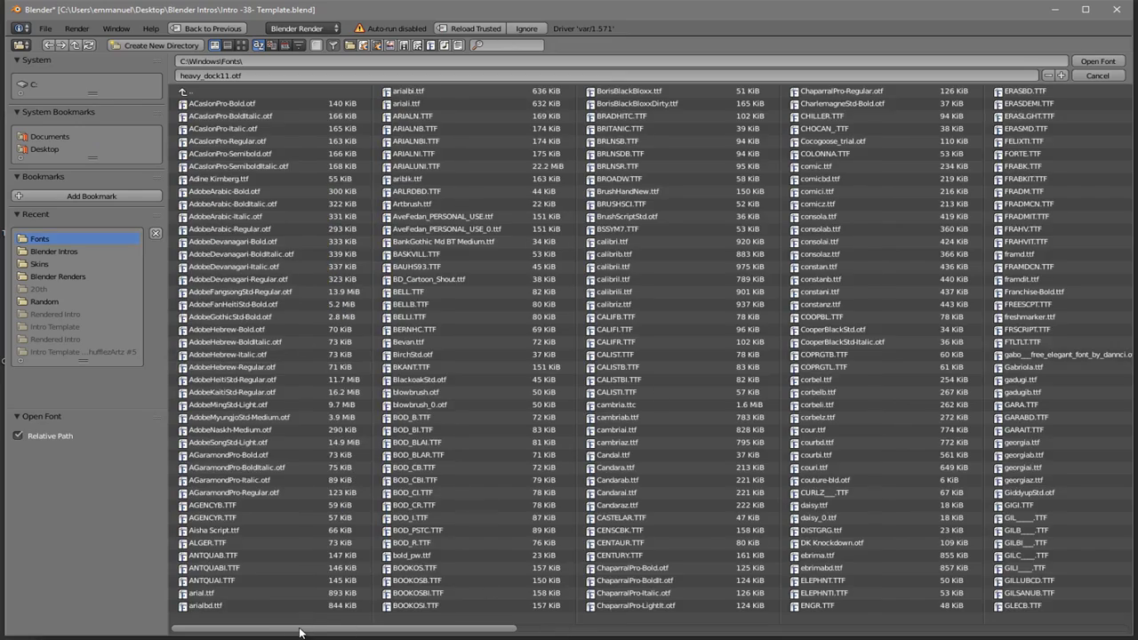
left_click_drag(300, 632, 851, 632)
left_click(534, 505)
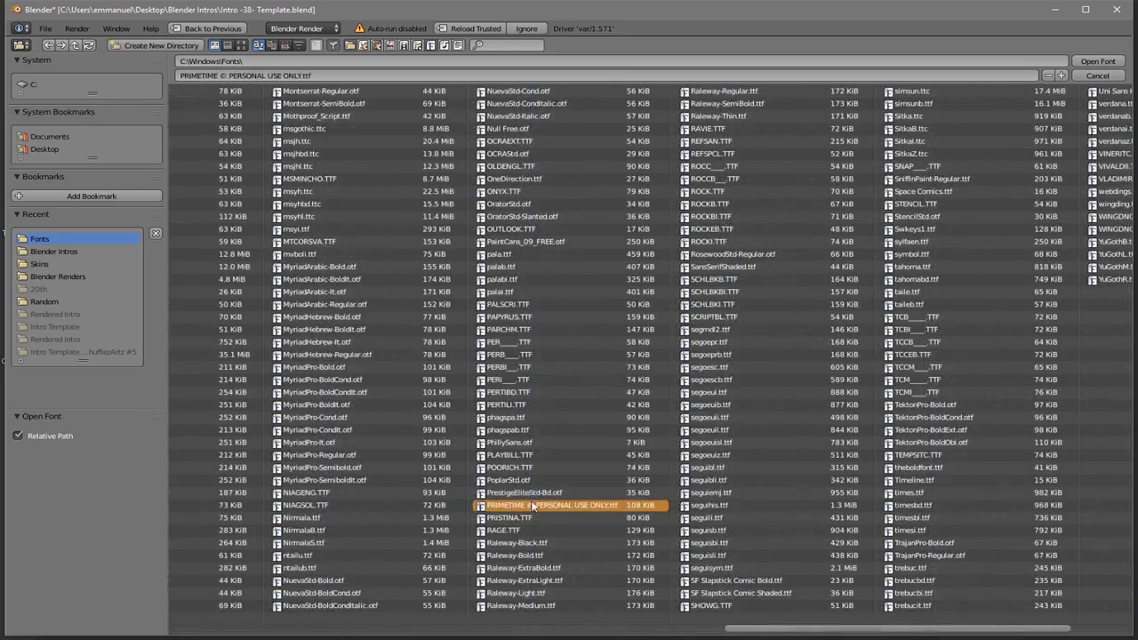
left_click(1098, 62)
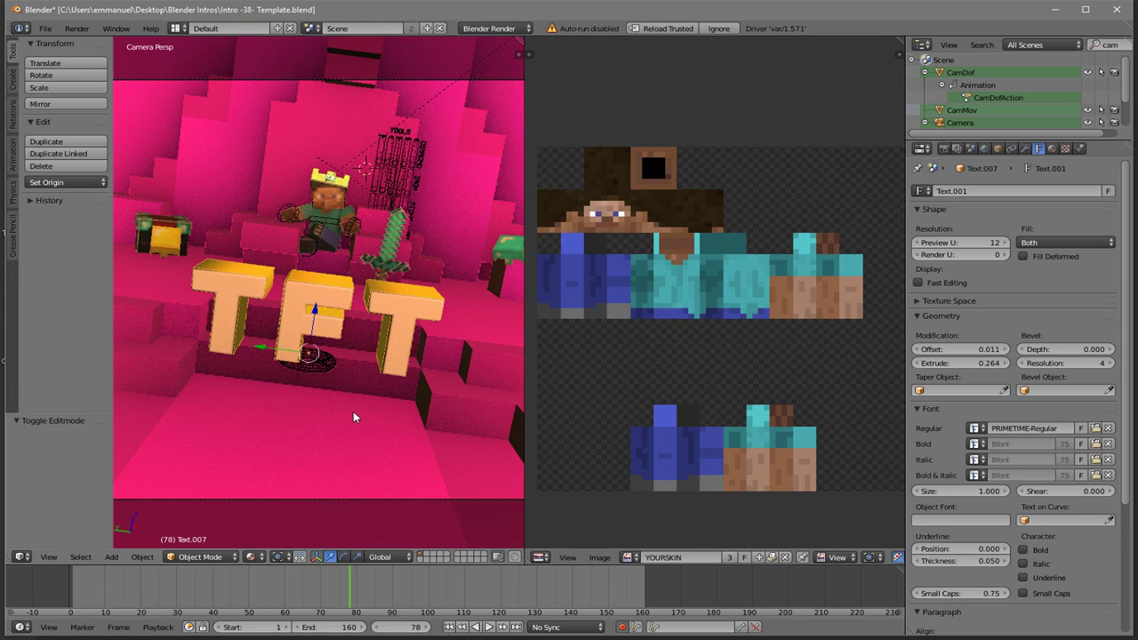
Step: Make the main TFT text's Material.004 diffuse colour red (R 0.711, G 0, B 0)
right_click(292, 331)
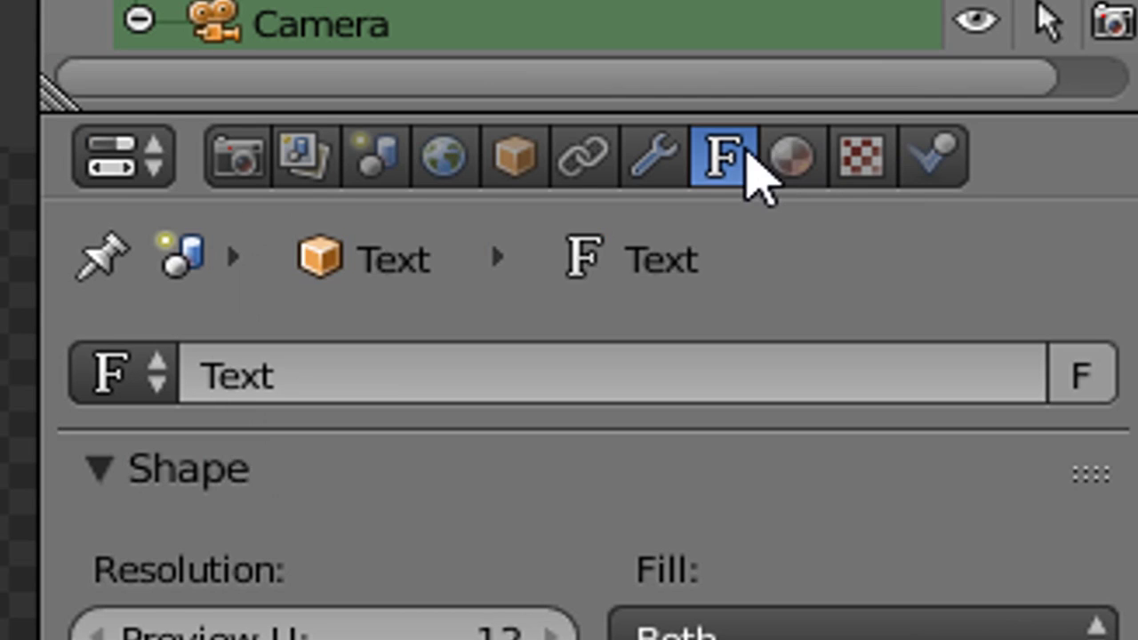
left_click(764, 160)
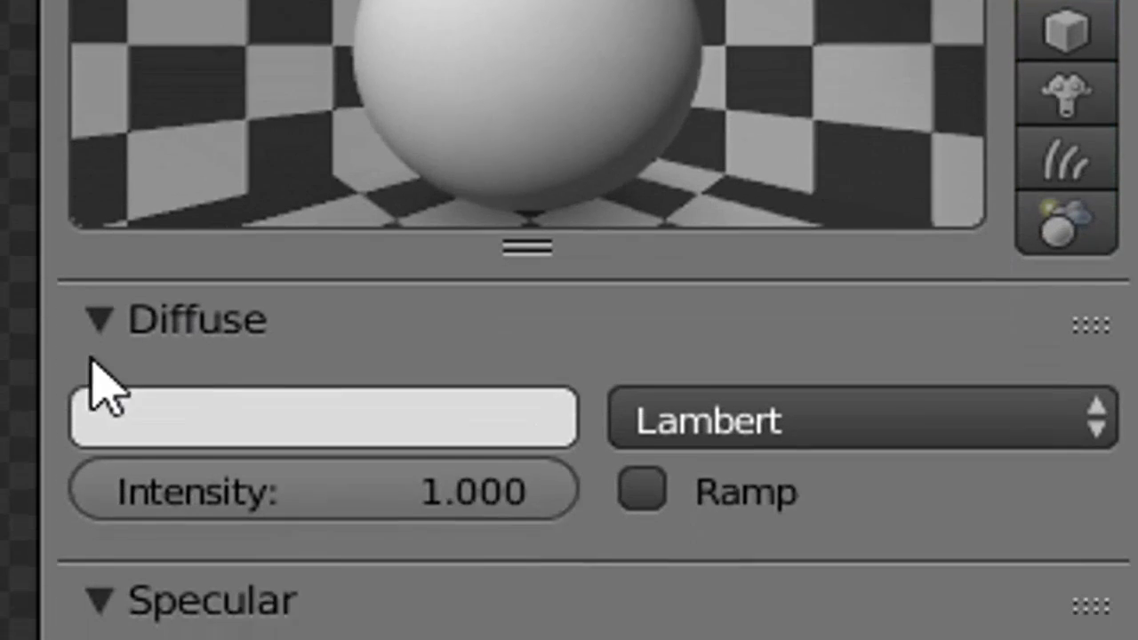
scroll(106, 391, "down", 2)
left_click(294, 258)
left_click_drag(925, 266, 940, 311)
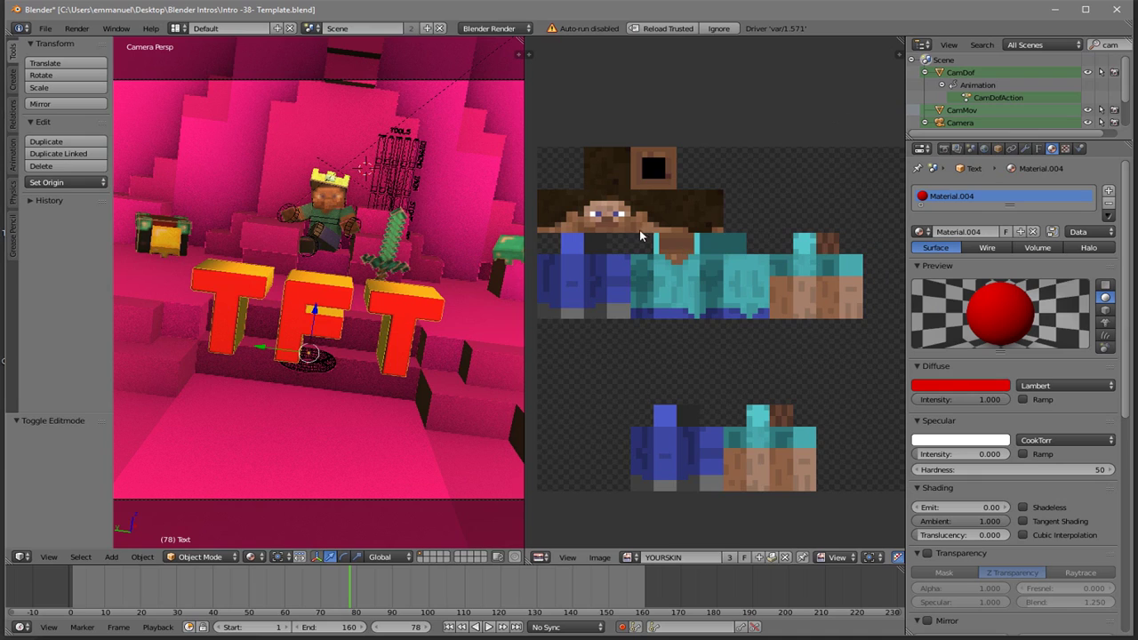
Step: Shift the Text.007 letter's yellow diffuse colour to near-white (R 1.000, G 0.970, B 0.970)
right_click(331, 279)
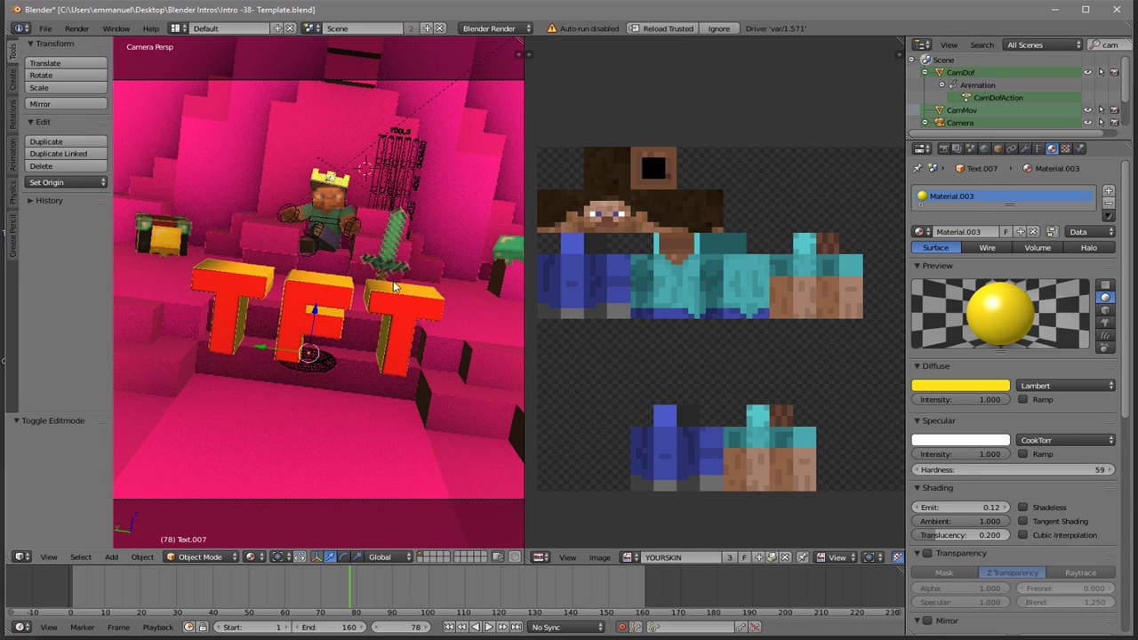
left_click(945, 381)
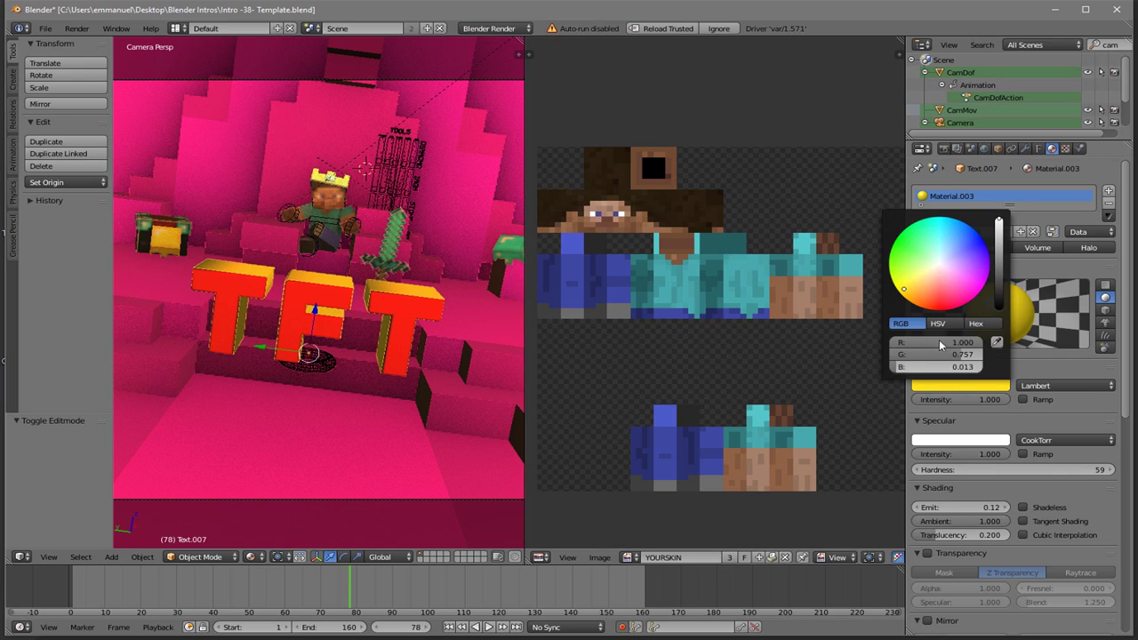
mouse_move(904, 283)
left_mouse_down()
mouse_move(947, 298)
mouse_move(972, 262)
mouse_move(942, 266)
left_mouse_up()
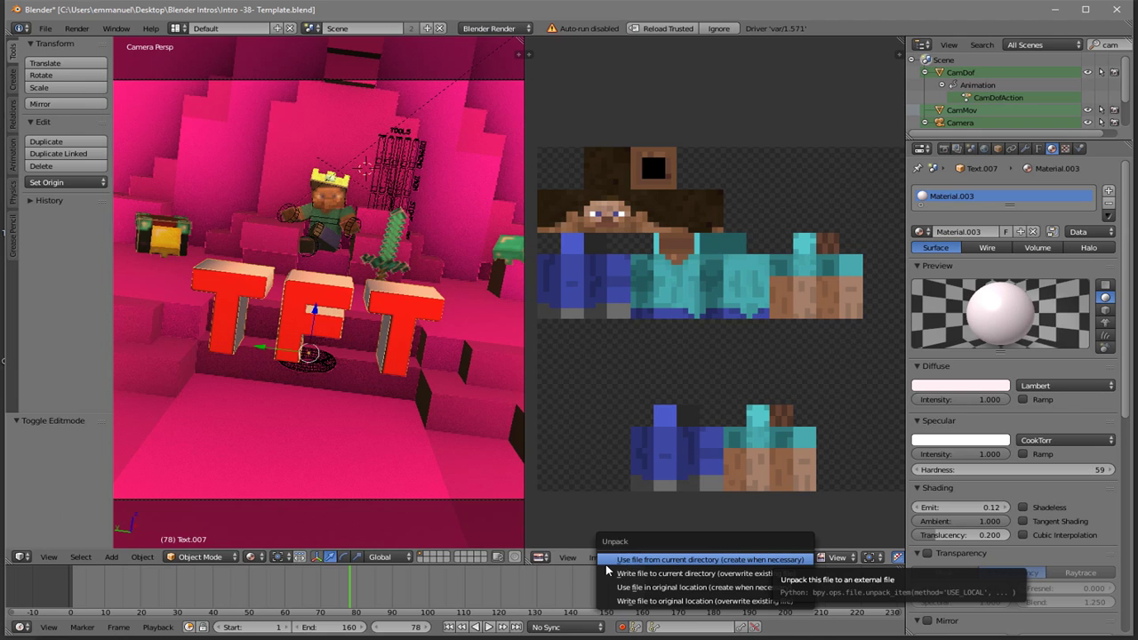
Step: Unpack the YOURSKIN image, then replace it with the custom skin from Desktop > Skins
left_click(612, 286)
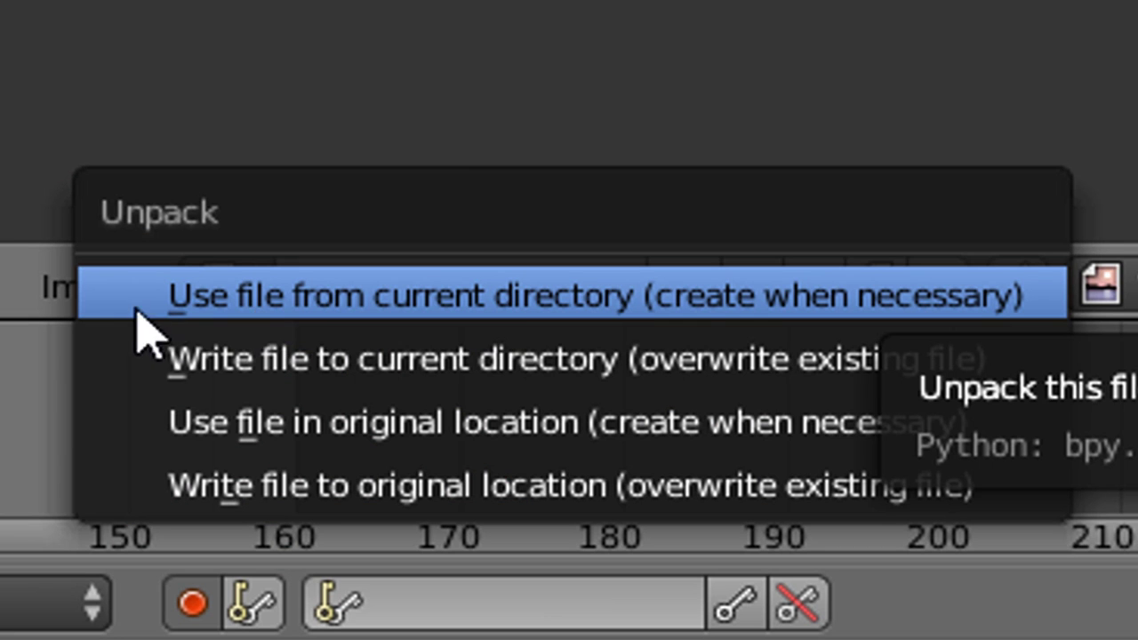
left_click(451, 295)
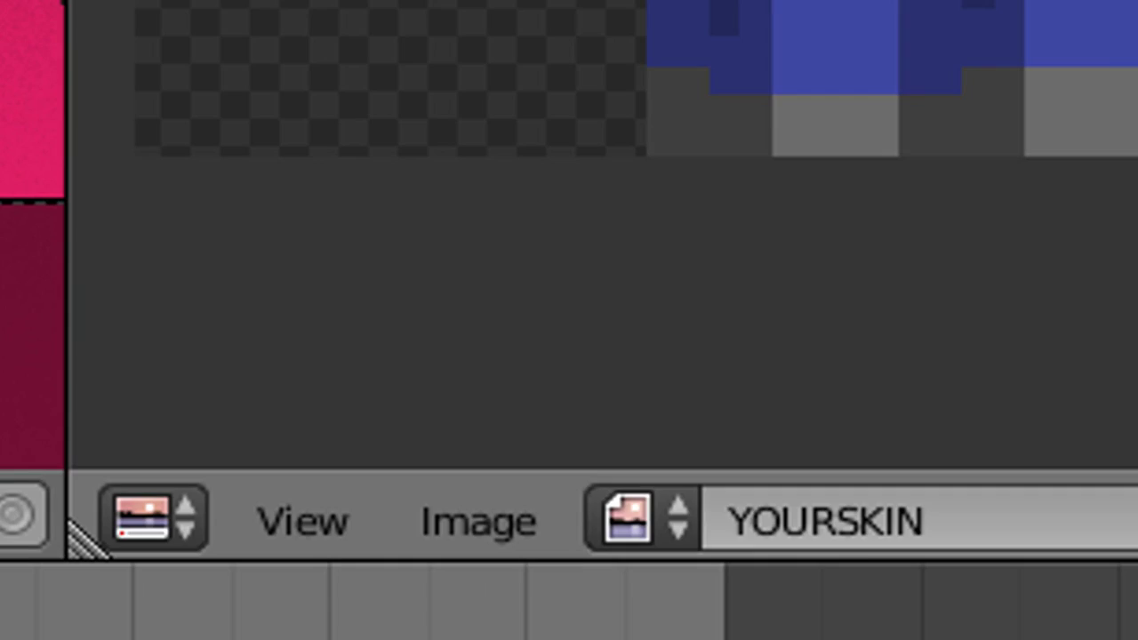
left_click(120, 301)
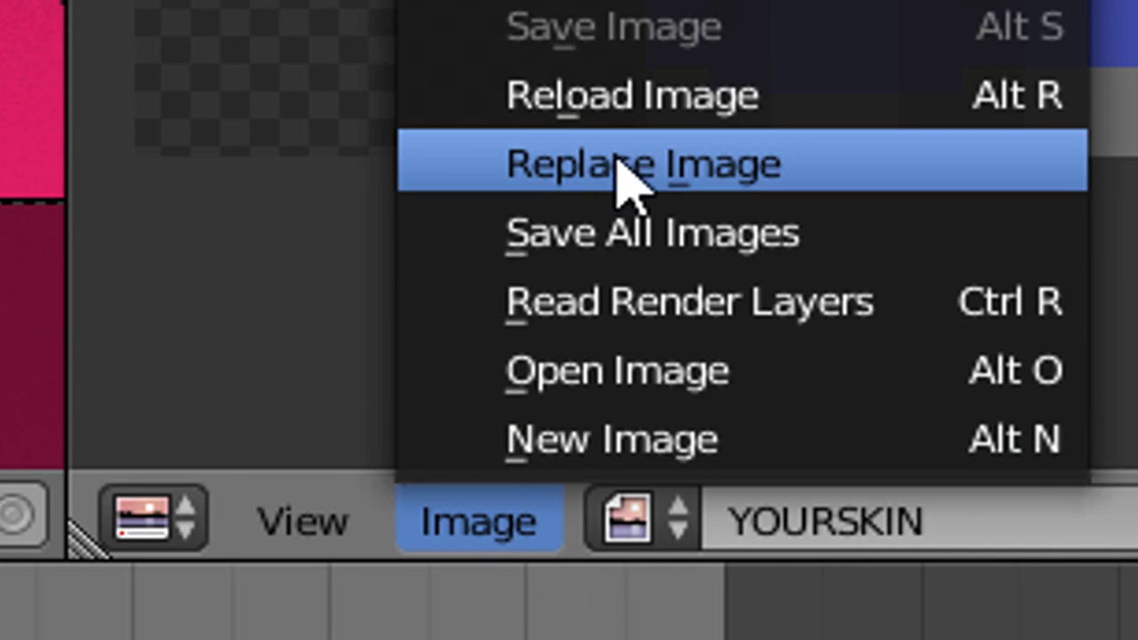
left_click(667, 171)
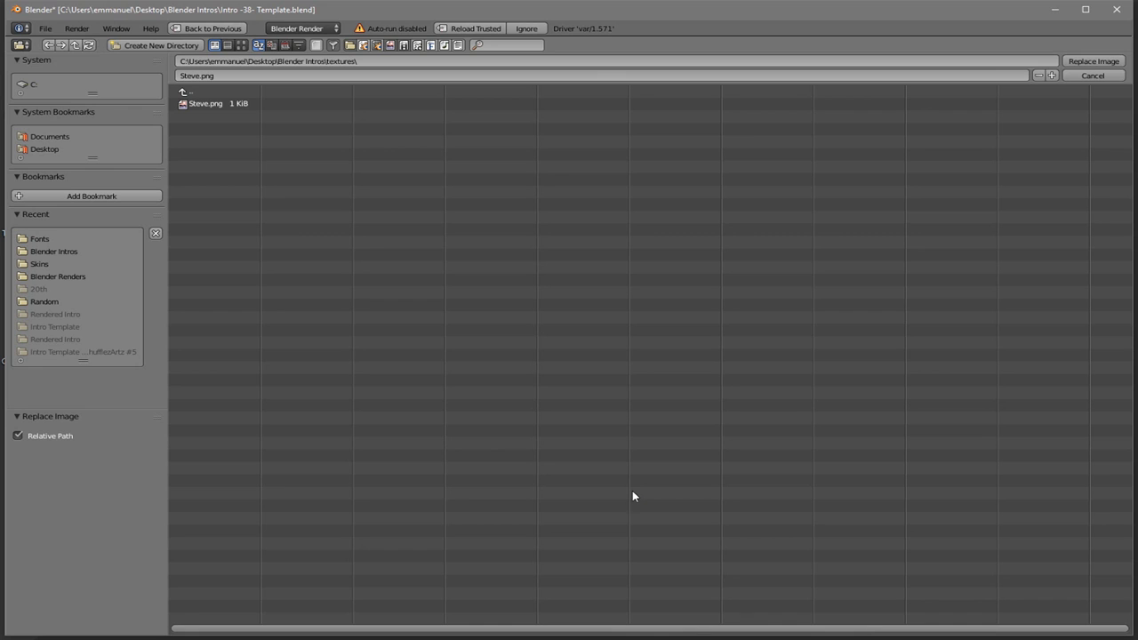
left_click(46, 148)
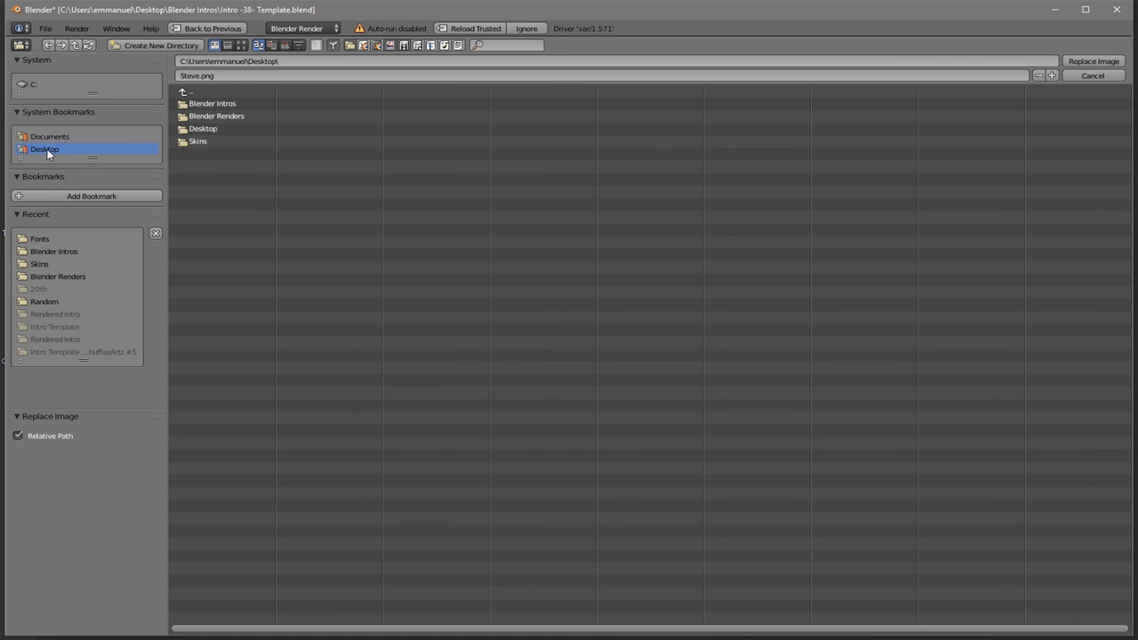
left_click(202, 142)
double_click(232, 104)
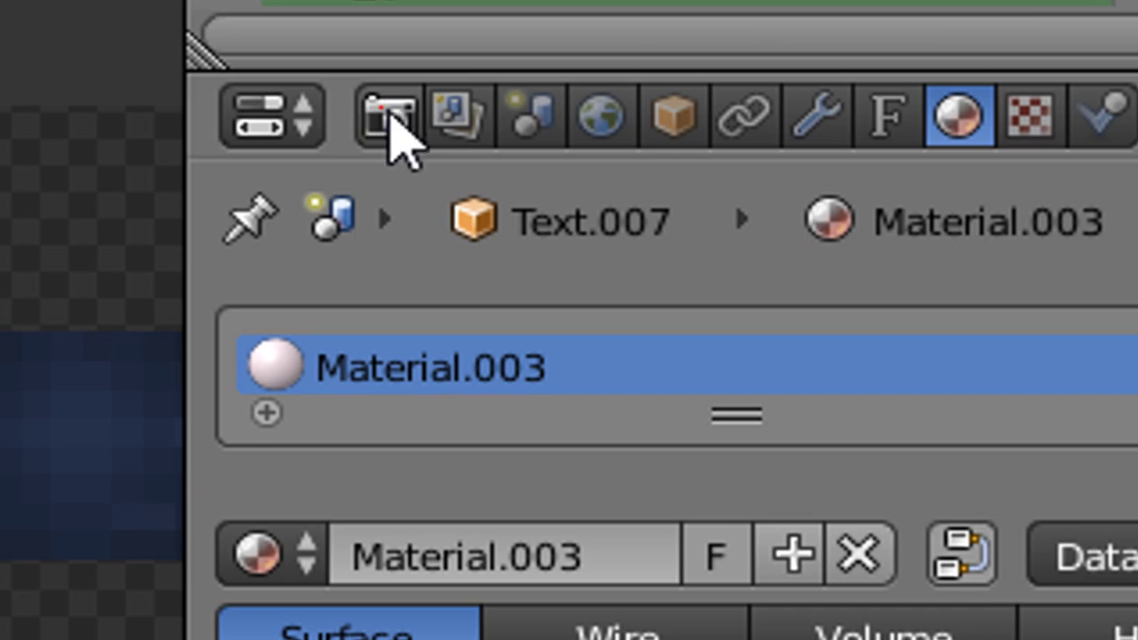
Step: In the Render settings, choose MPEG output, MPEG-4 encoding and the MP3 audio codec
left_click(392, 136)
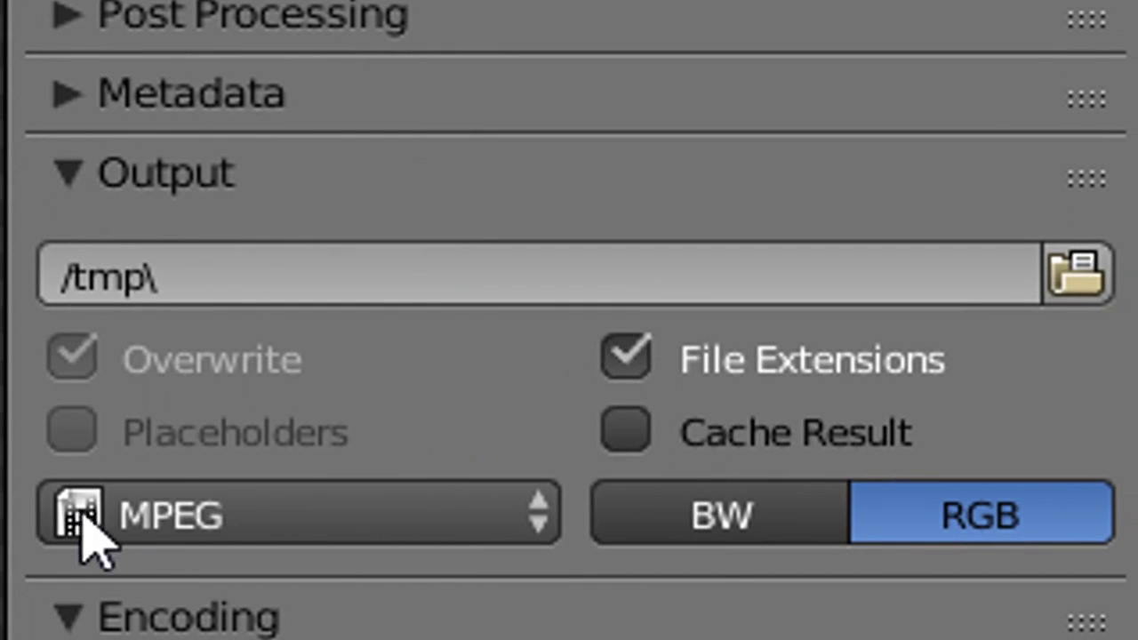
left_click(226, 518)
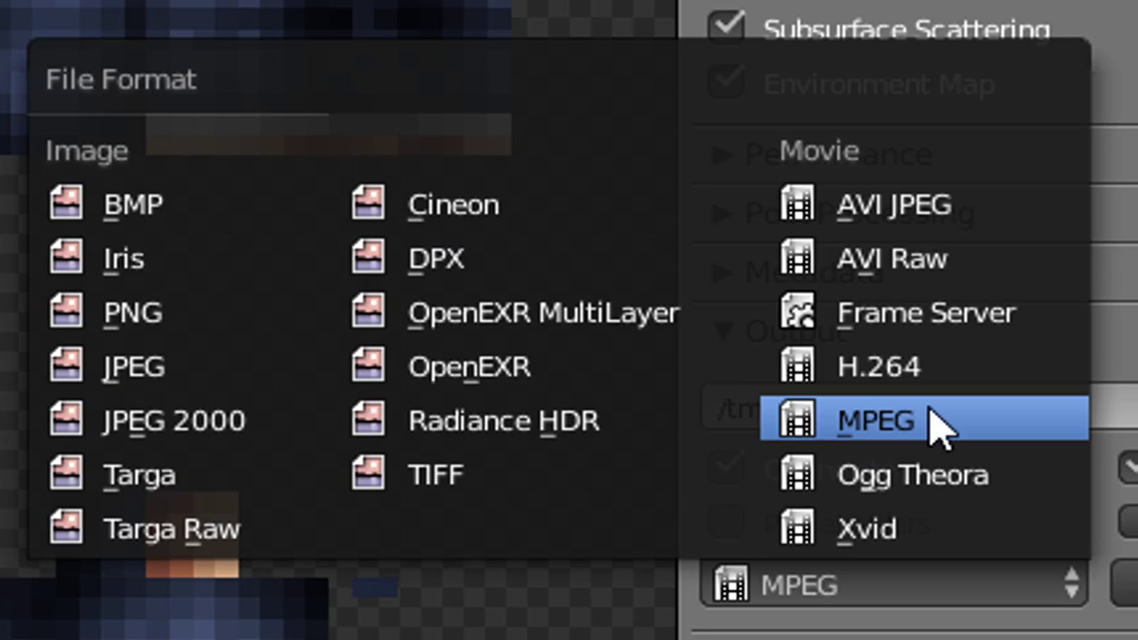
left_click(956, 386)
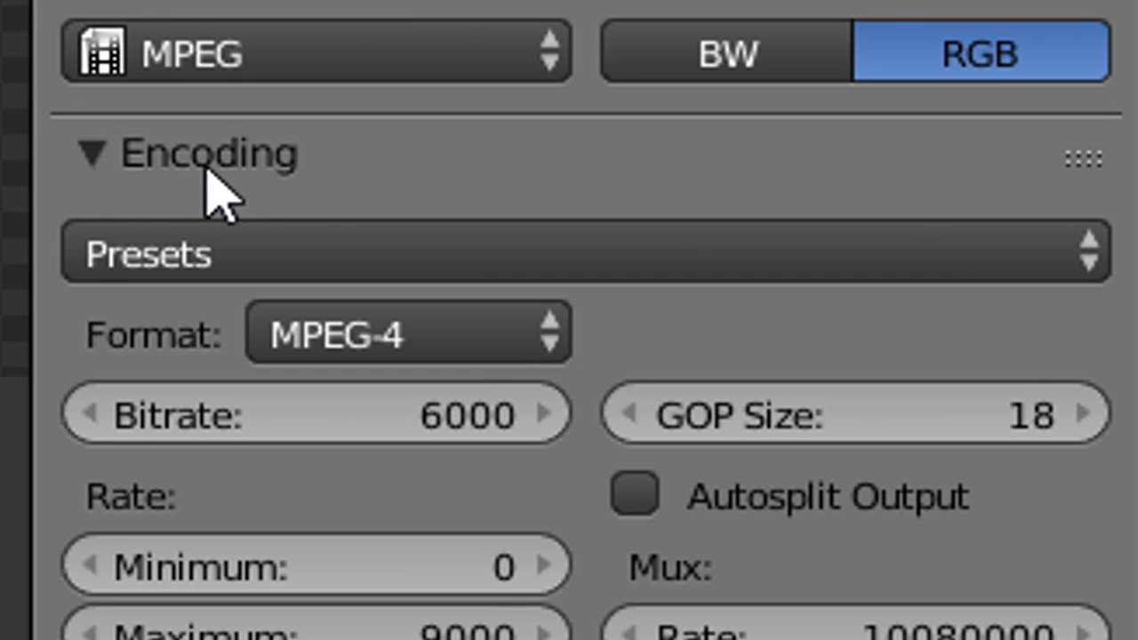
left_click(414, 346)
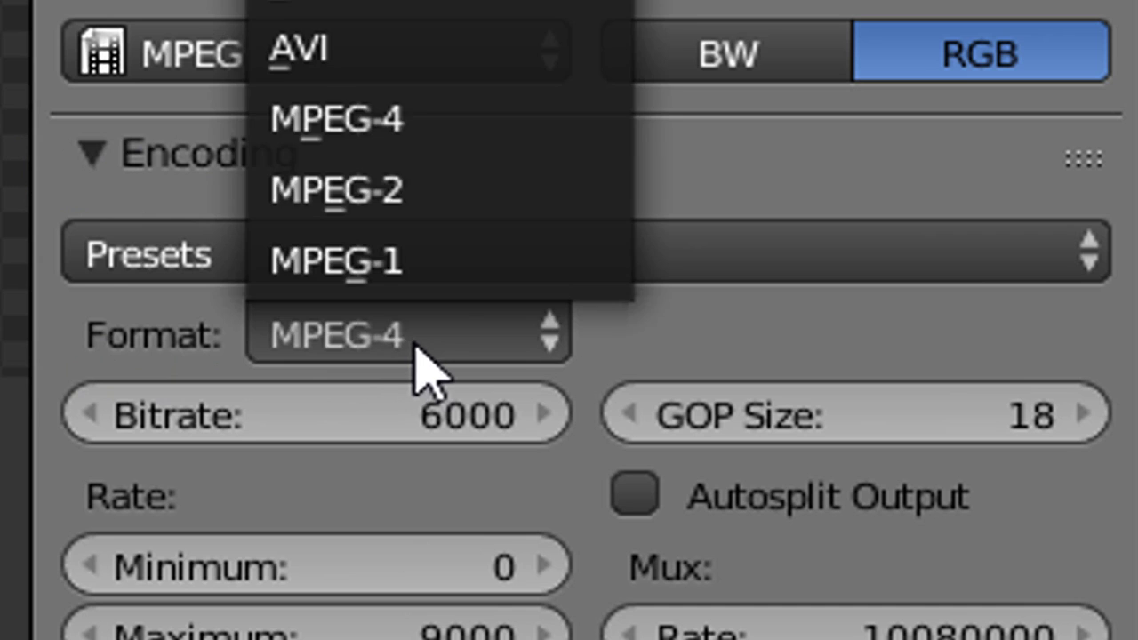
left_click(427, 125)
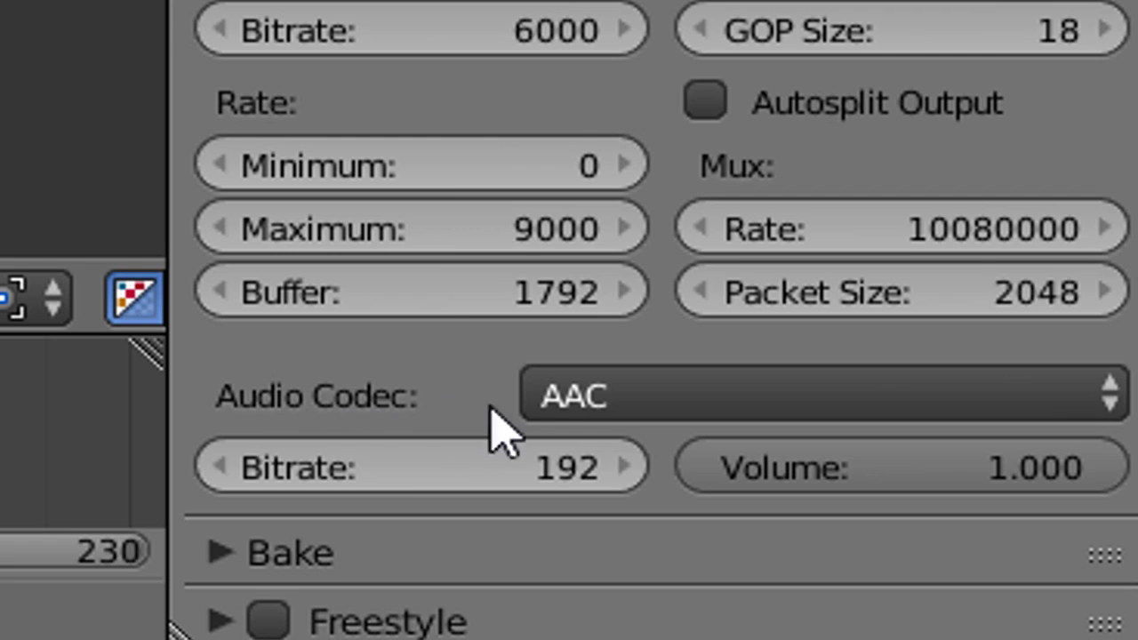
left_click(1011, 582)
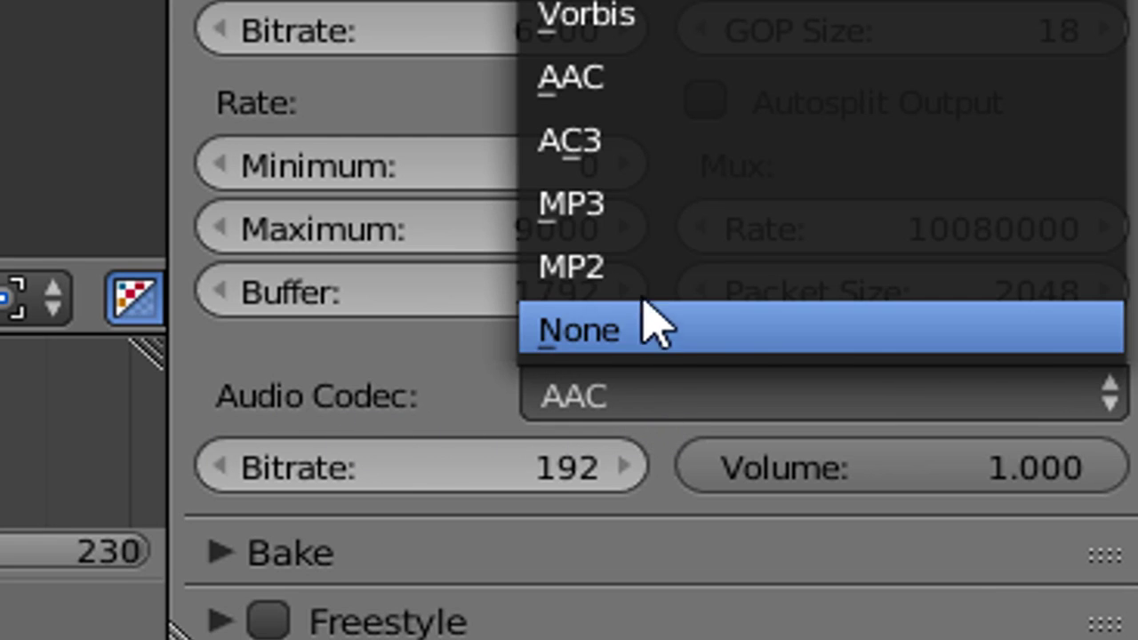
left_click(658, 208)
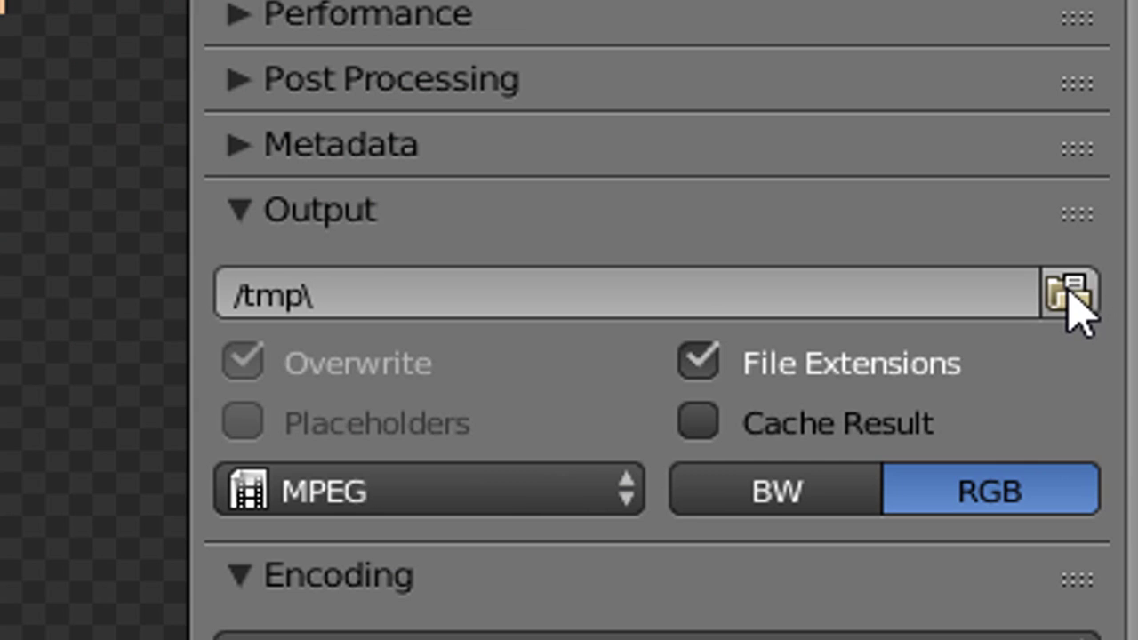
Step: Set the render output path to Desktop/Blender Renders/BLENDER MINECRAFT INTRO
left_click(1069, 291)
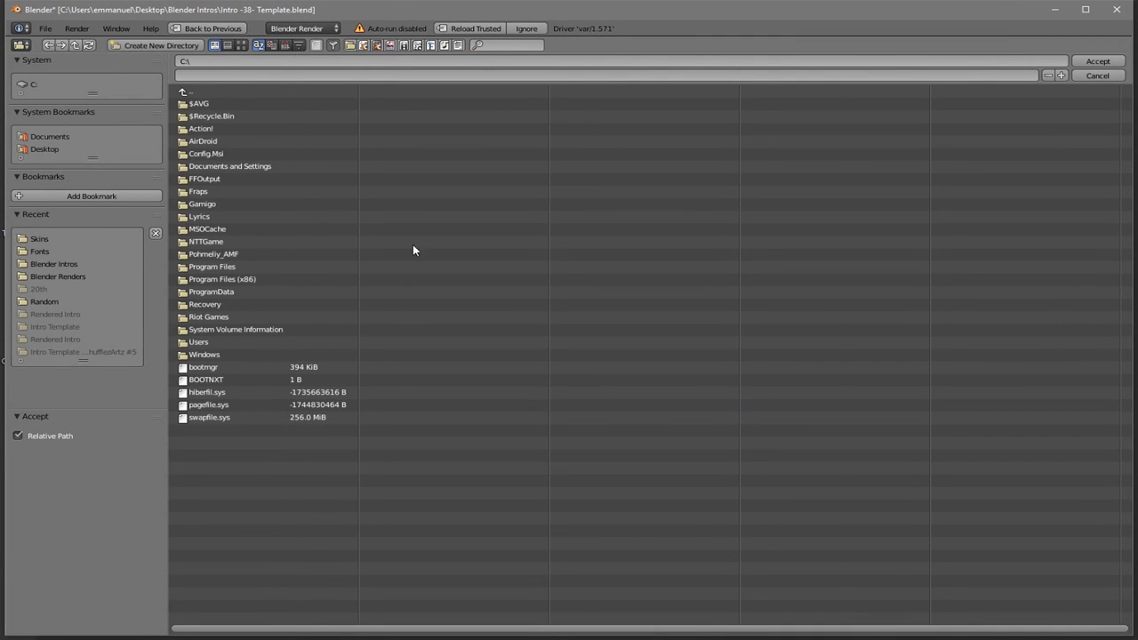
left_click(44, 148)
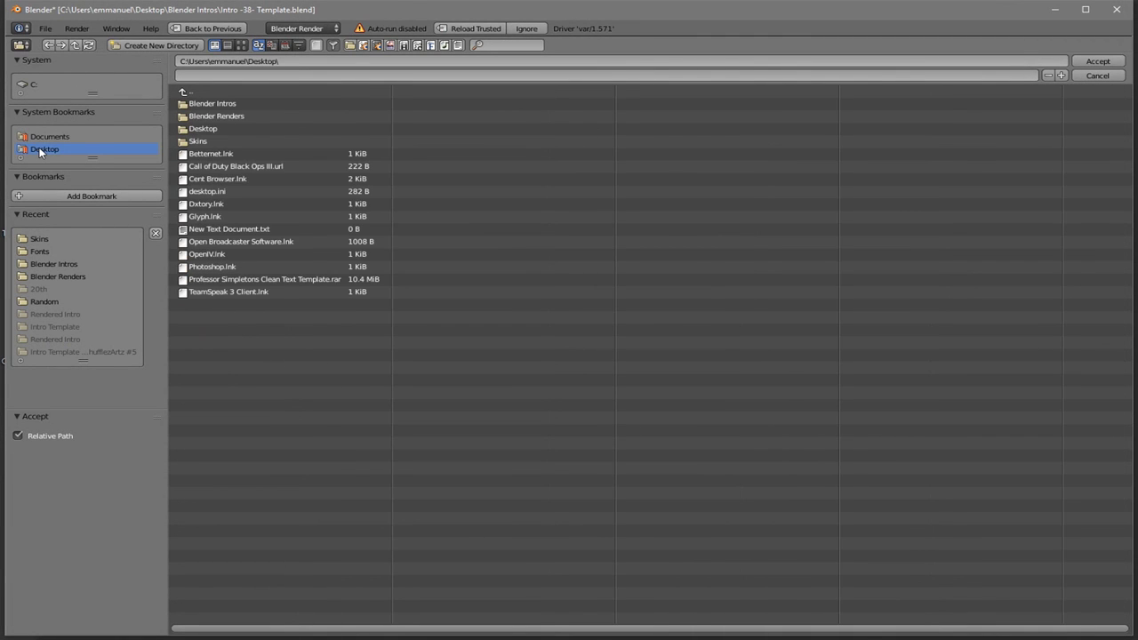
left_click(220, 114)
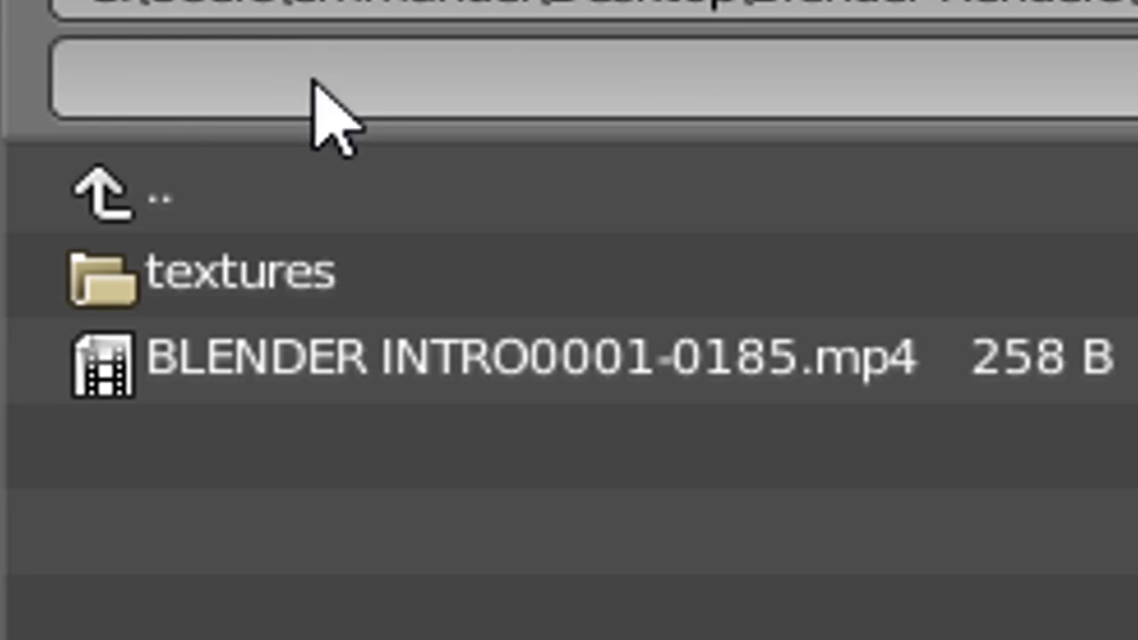
left_click(212, 73)
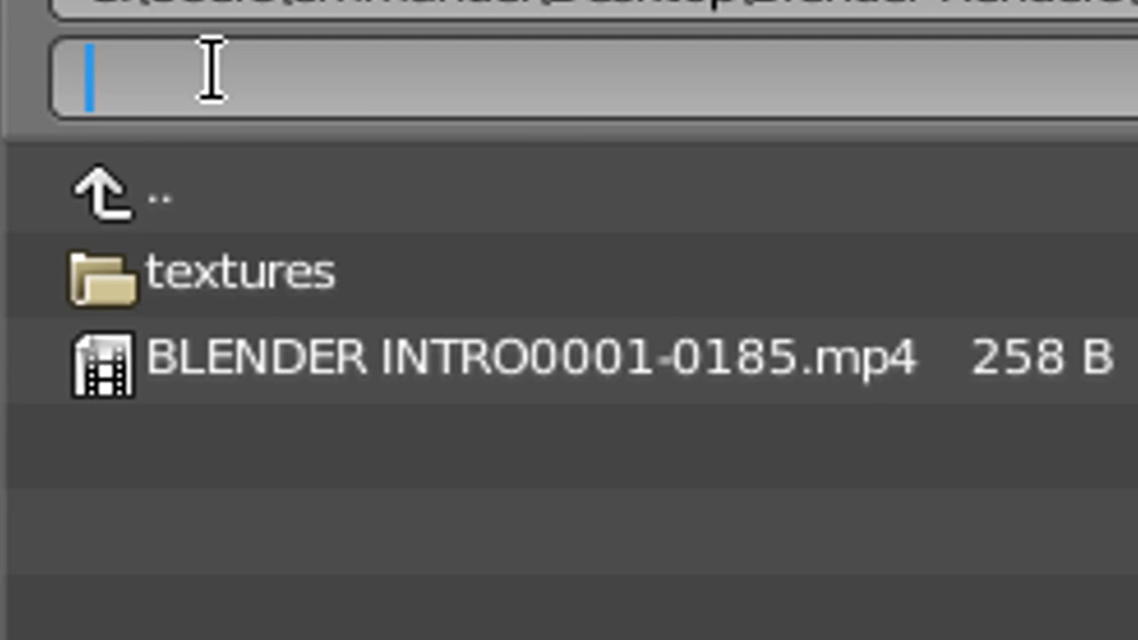
type("BLENDER MINECRAF")
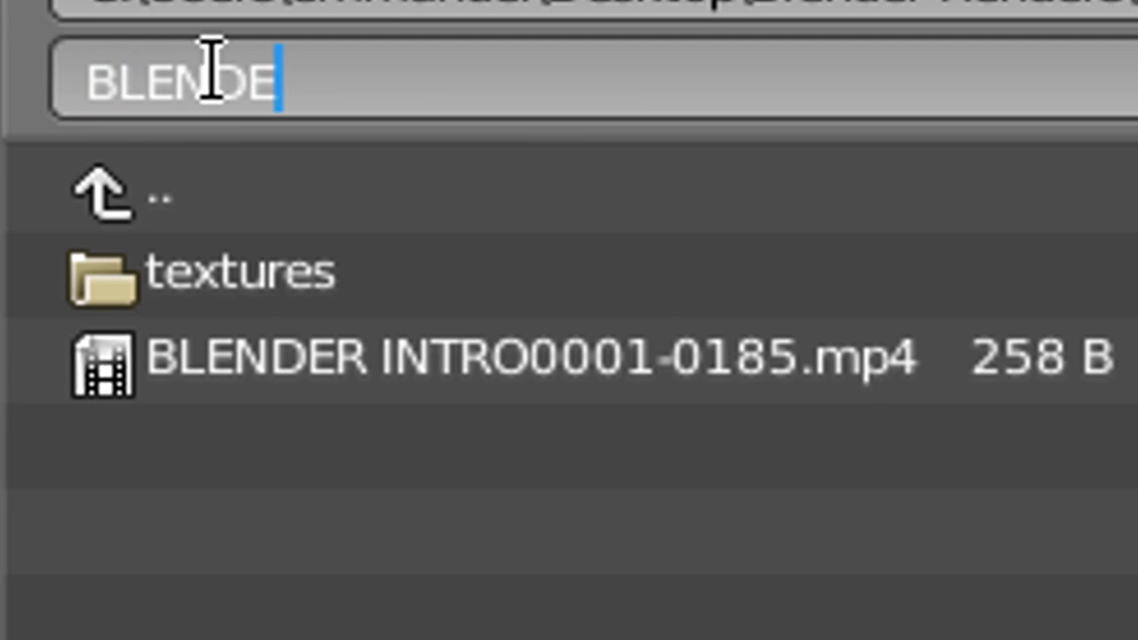
type("T INTRO")
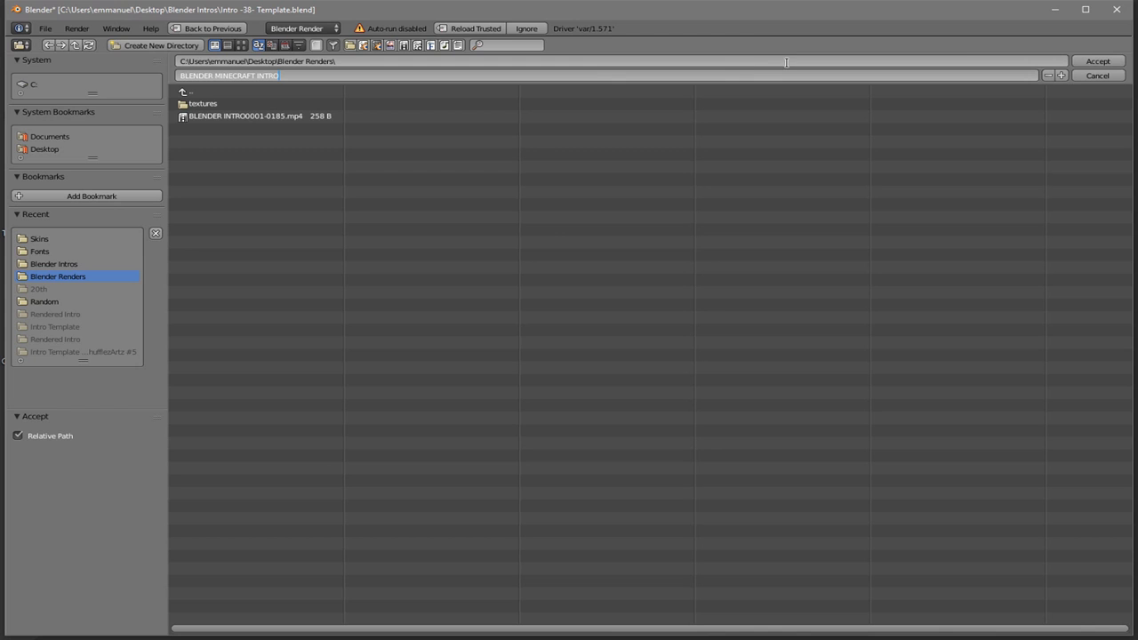
left_click(1090, 60)
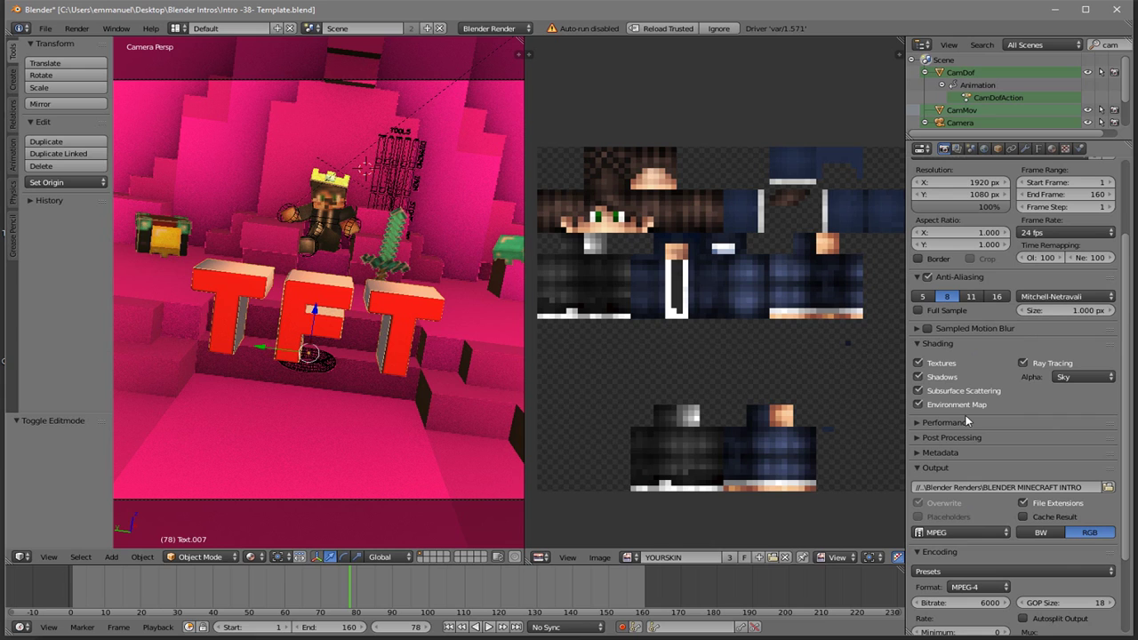
Step: Render the full TFT intro animation from the Render menu
scroll(982, 414, "up", 3)
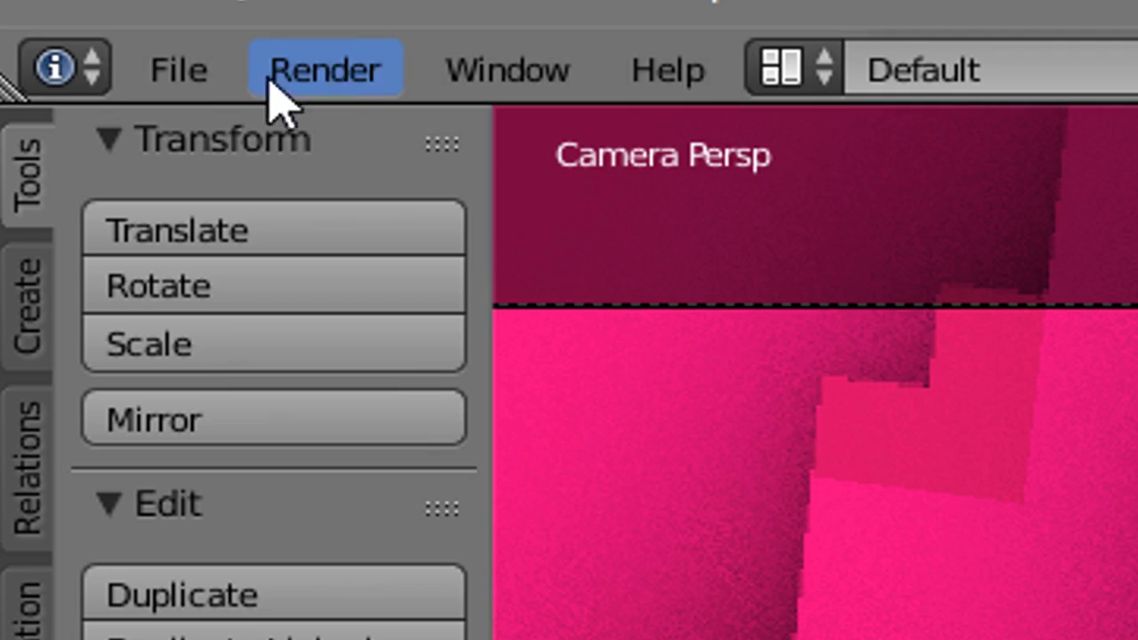
left_click(77, 29)
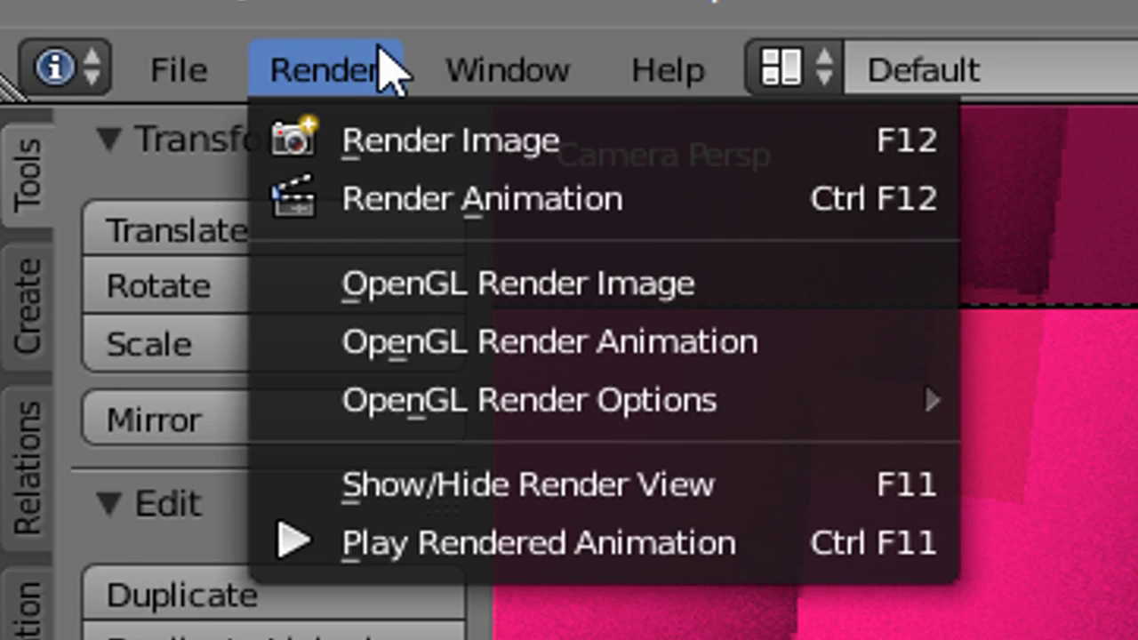
left_click(638, 214)
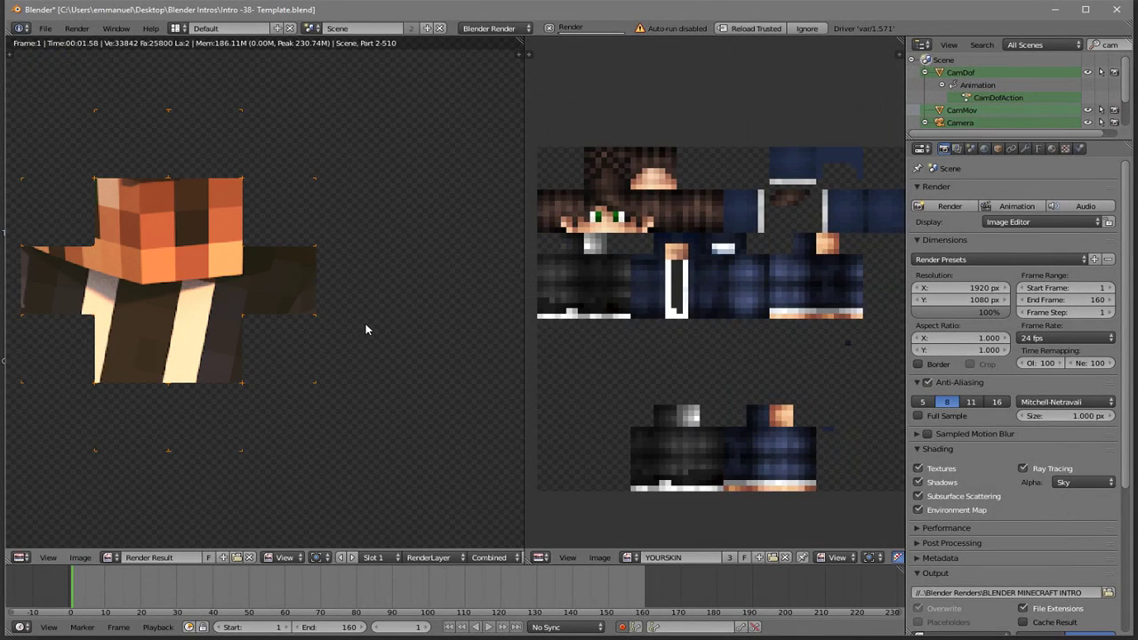